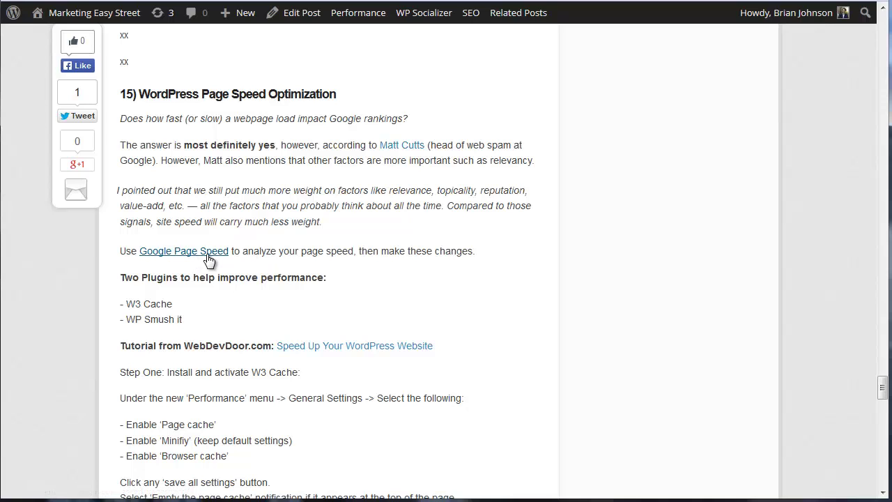
- Run a Google PageSpeed Insights online analysis of buildingahouseblog.com
click(207, 255)
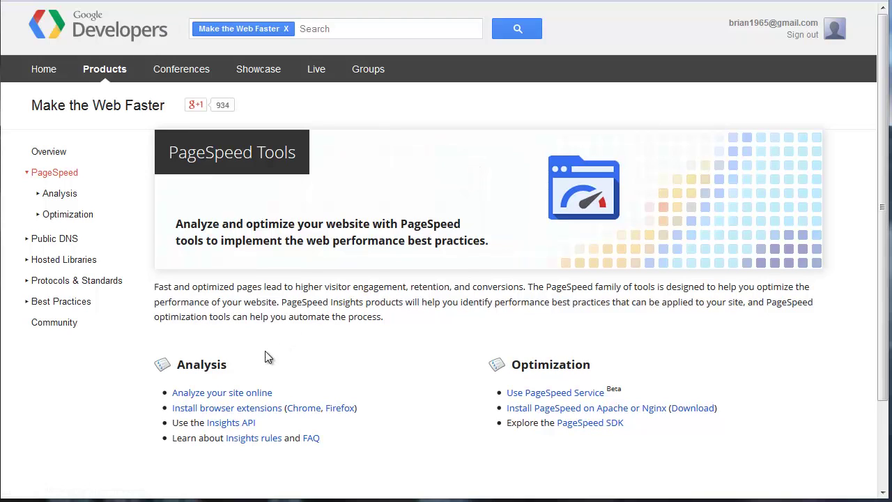
click(239, 395)
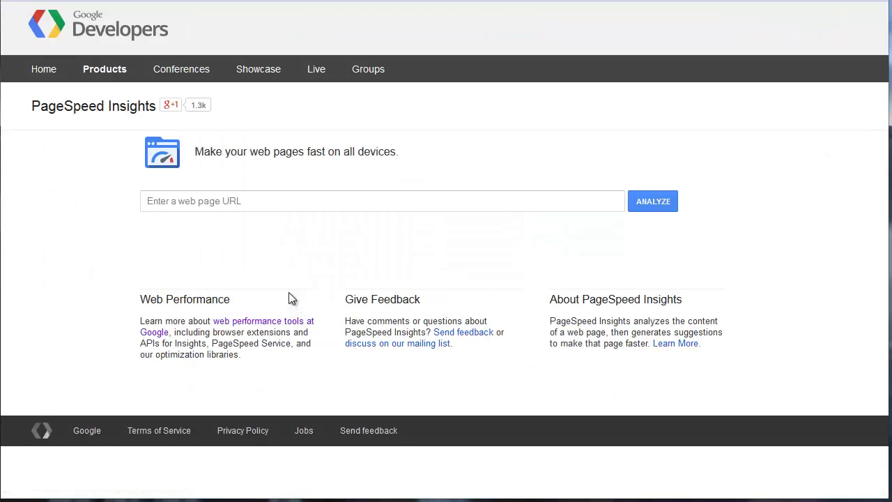
click(220, 201)
text(http://buildingahouseblog.com/)
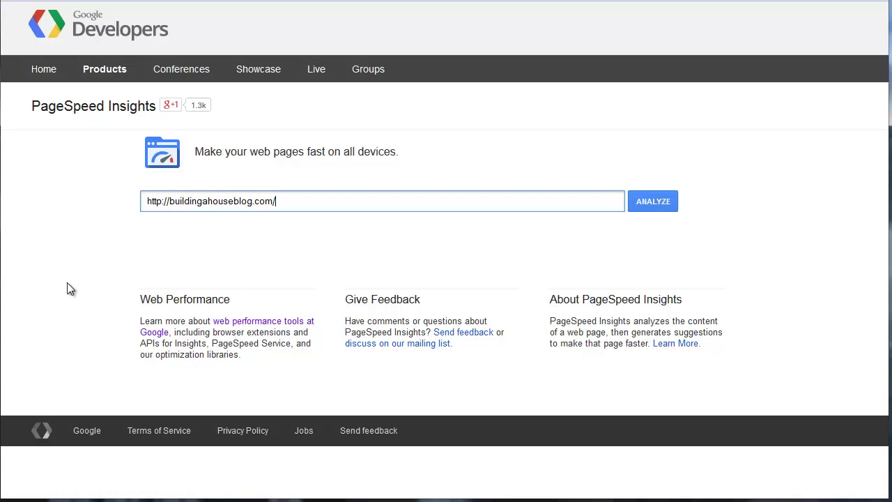
click(665, 201)
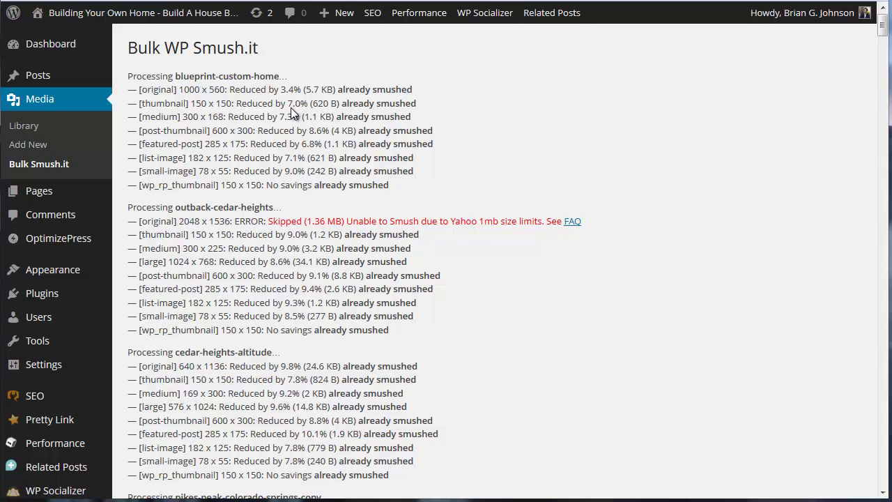
- Scroll the Bulk WP Smush.it log and highlight the skipped-image 1 MB error
scroll(332, 184, down, 7)
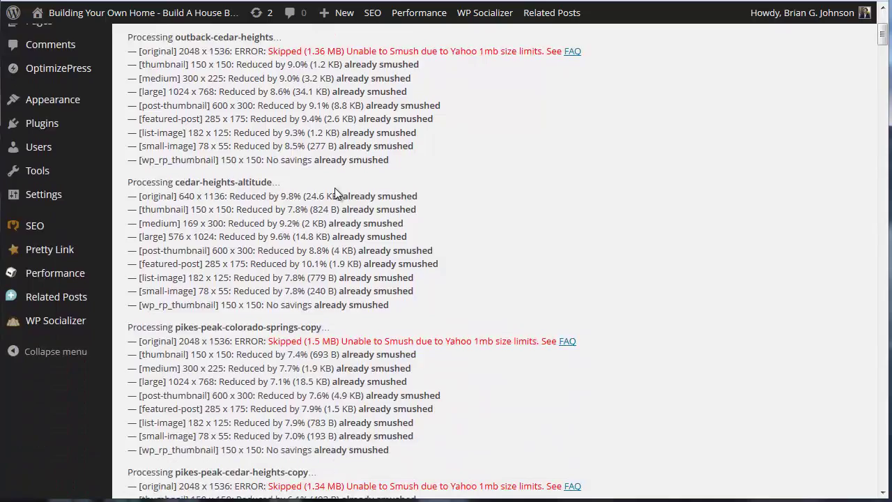
scroll(341, 192, down, 15)
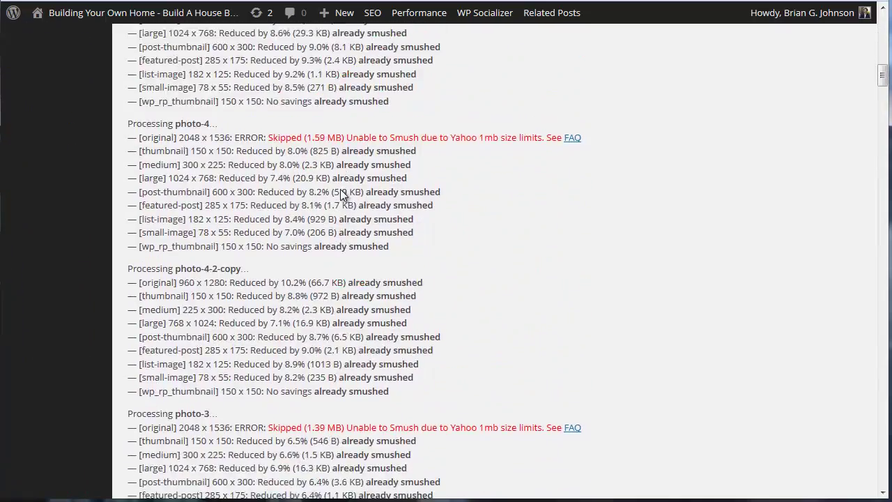
scroll(341, 192, down, 10)
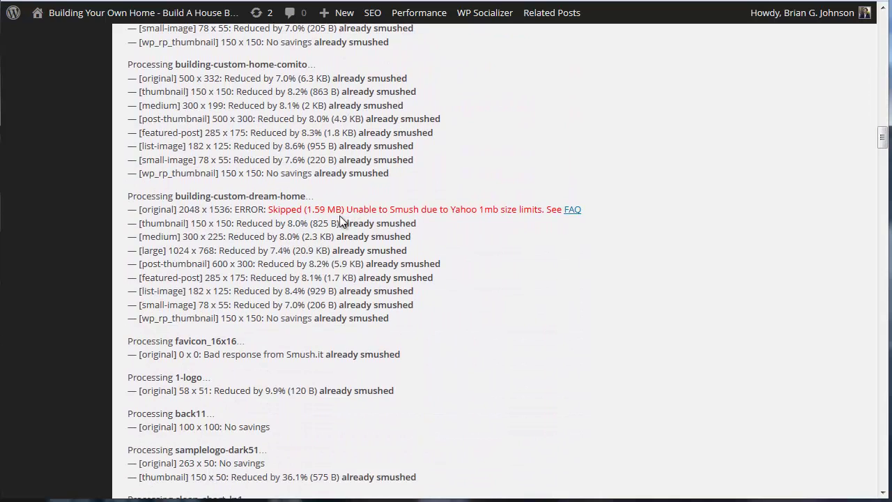
drag(610, 207, 234, 213)
click(485, 266)
- Scroll through the rest of the log and return to the page speed post
scroll(526, 286, down, 9)
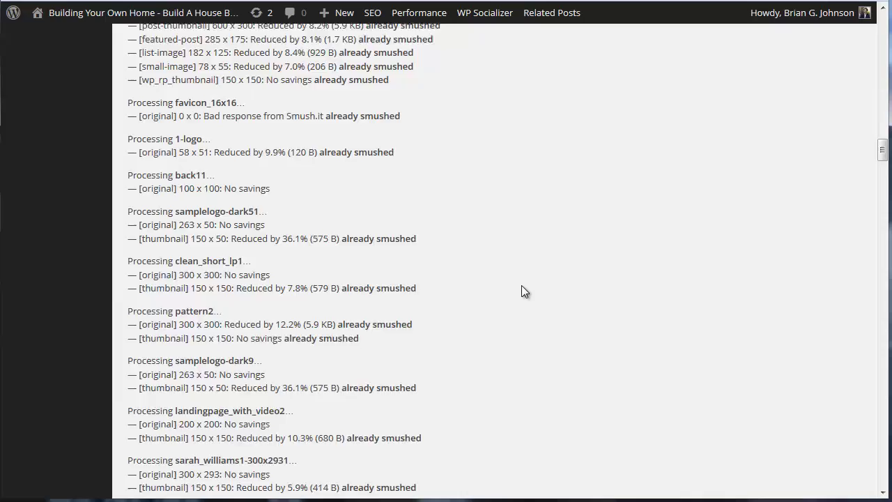
scroll(514, 292, down, 19)
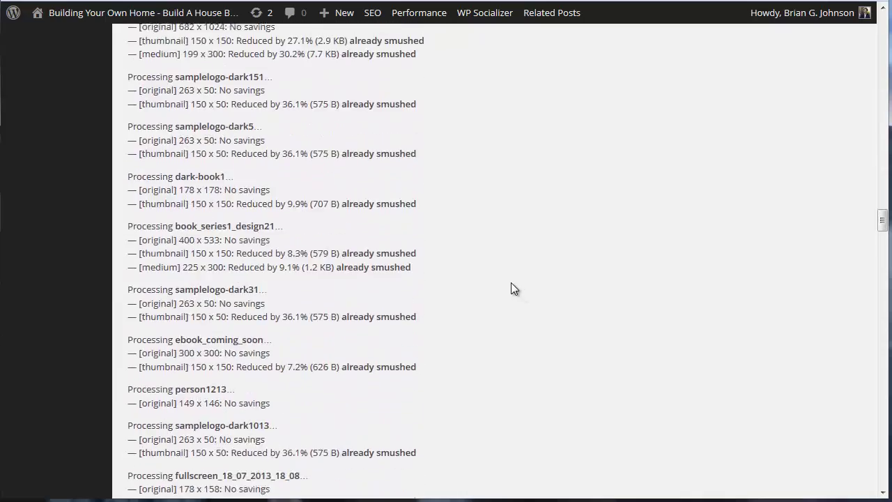
scroll(524, 292, down, 3)
drag(882, 207, 851, 20)
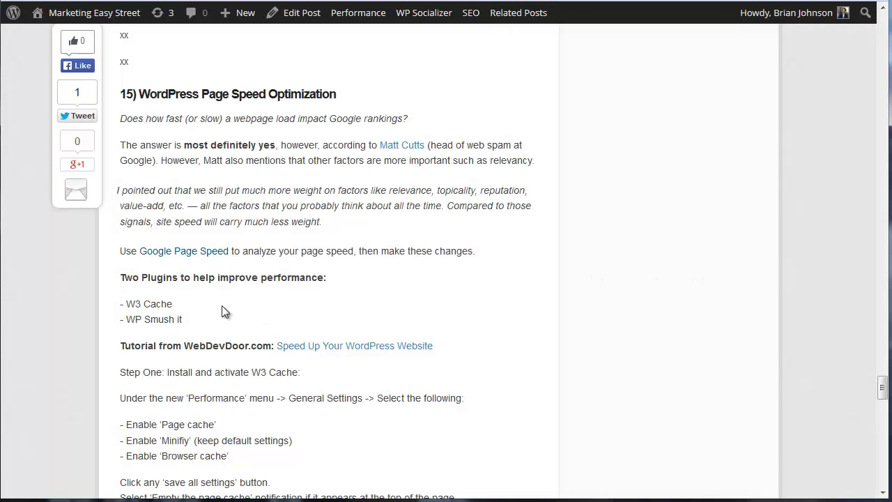
- Point out W3 Cache, then read WebDevDoor's tutorial back up to Step 1's caching plugin
drag(184, 305, 119, 304)
click(280, 310)
scroll(196, 305, down, 2)
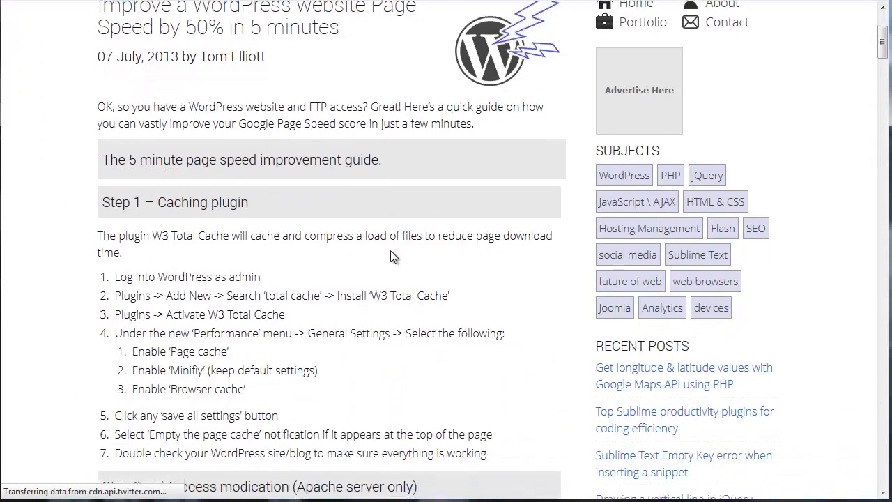
scroll(411, 244, down, 7)
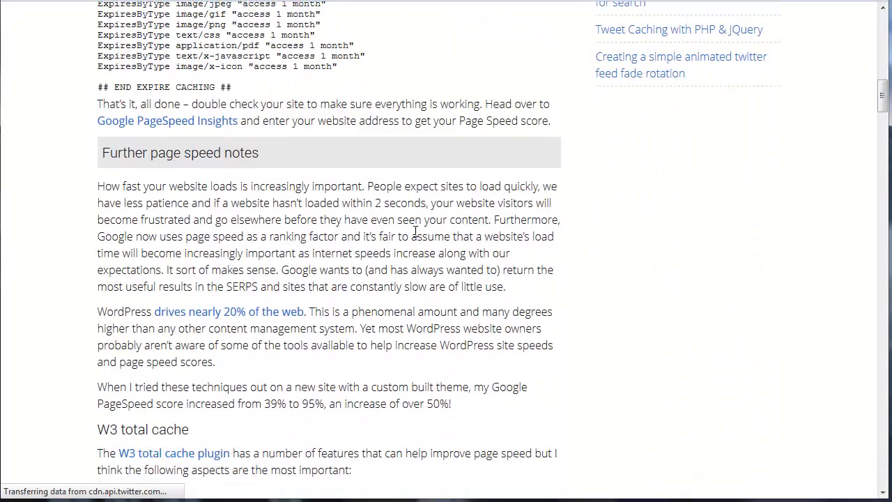
scroll(416, 236, down, 5)
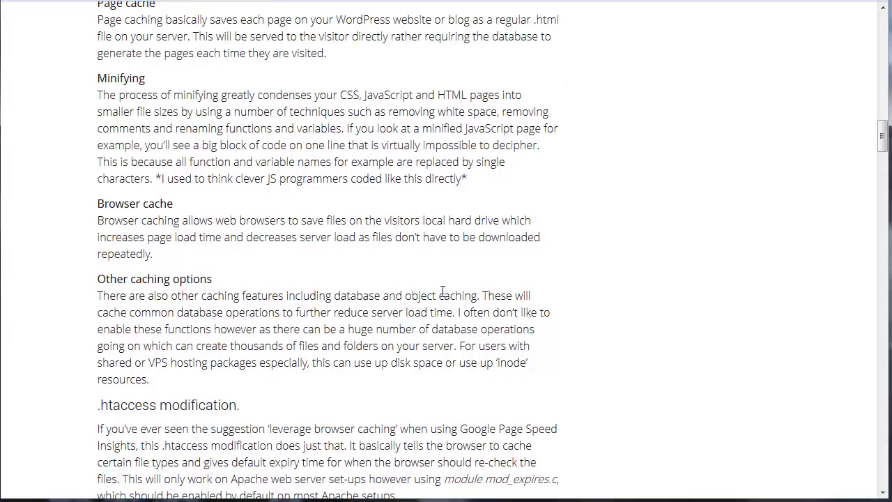
scroll(460, 301, up, 20)
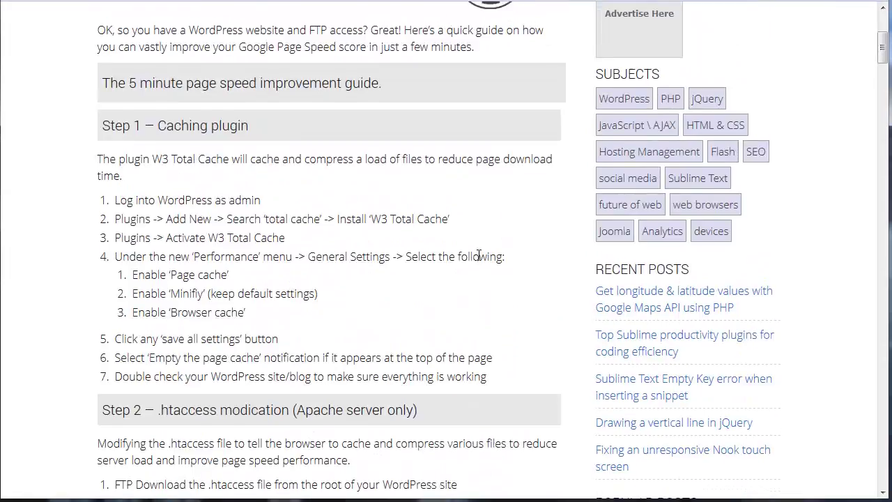
- Return to the blog post and highlight the W3 Cache install step
key(ctrl+Tab)
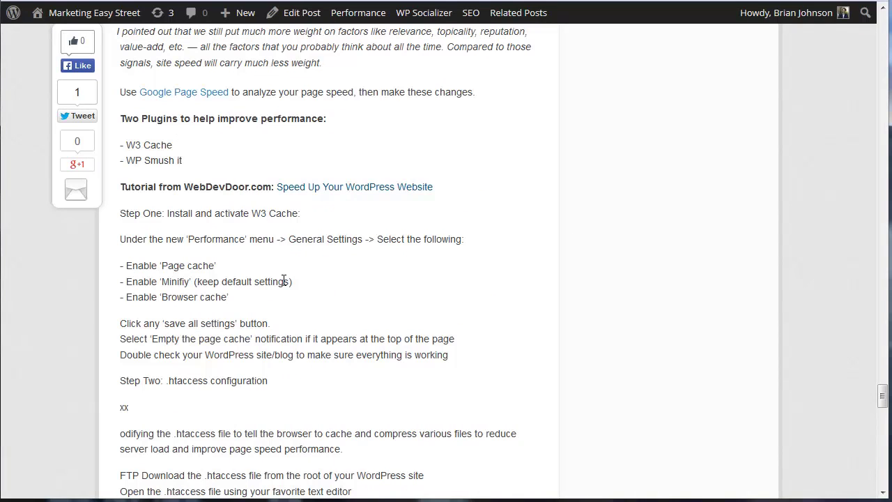
drag(252, 214, 287, 213)
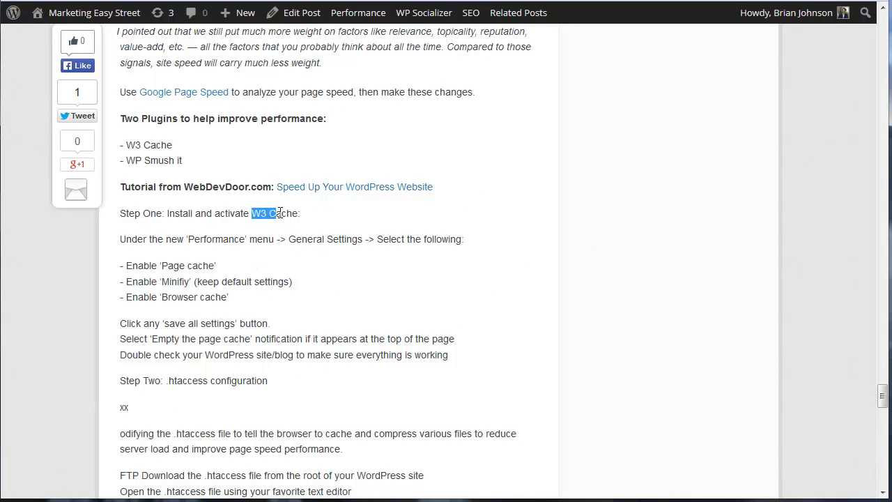
click(352, 223)
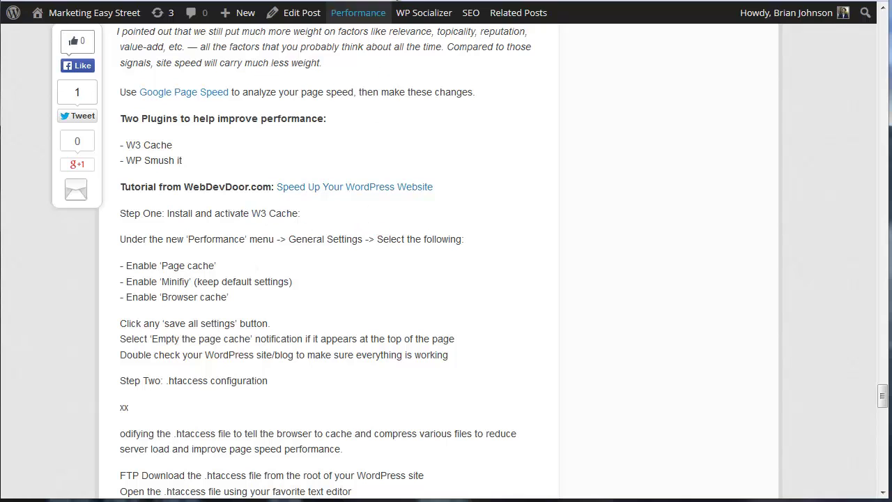
- Activate W3 Total Cache from the inactive Installed Plugins list
click(302, 13)
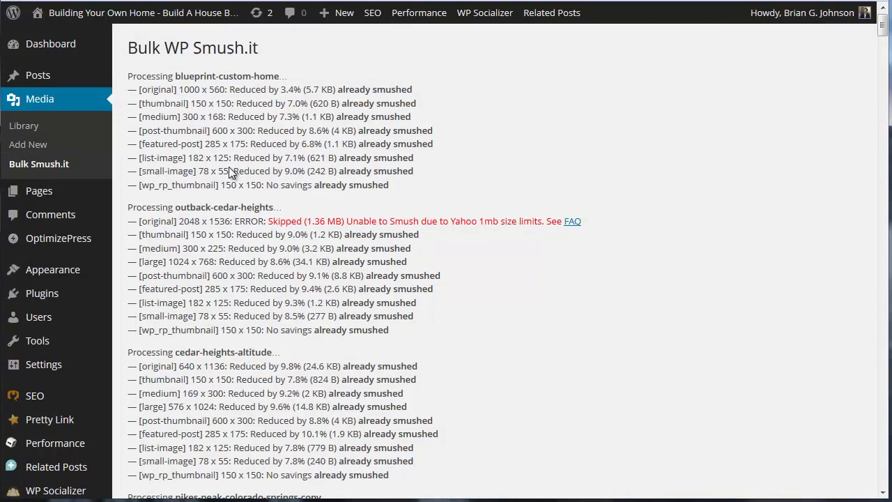
mouse_move(68, 247)
mouse_move(14, 298)
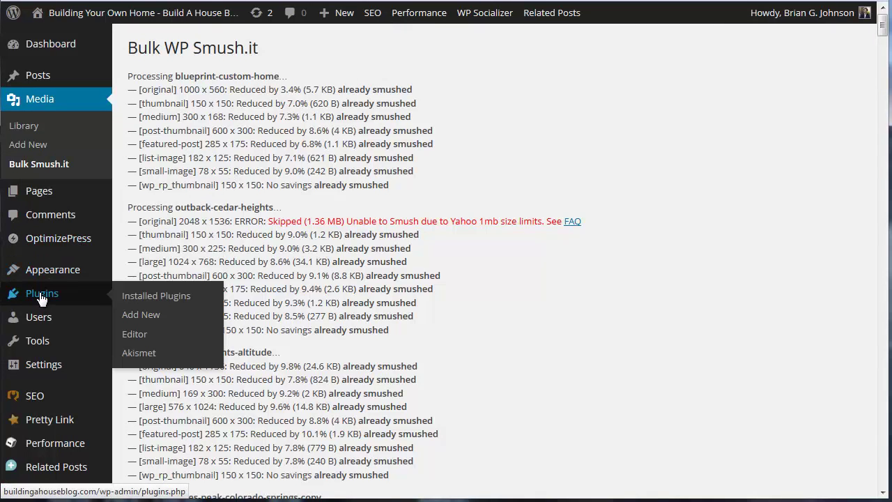
click(145, 297)
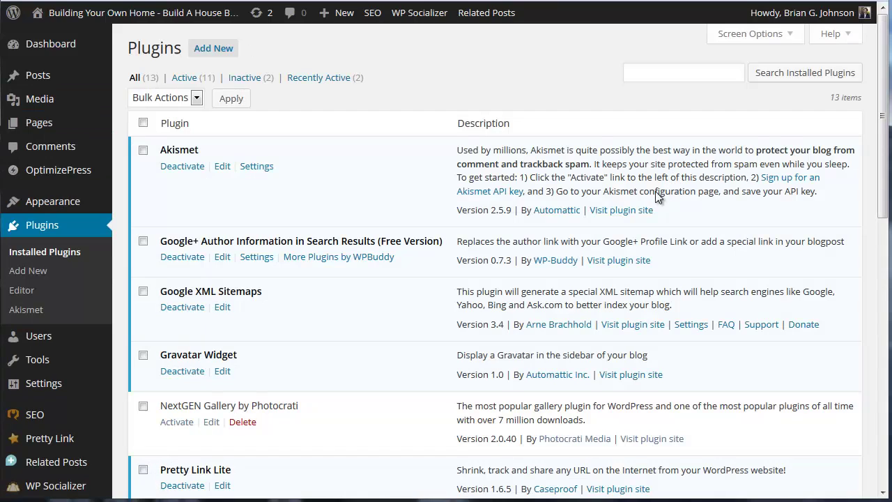
click(249, 81)
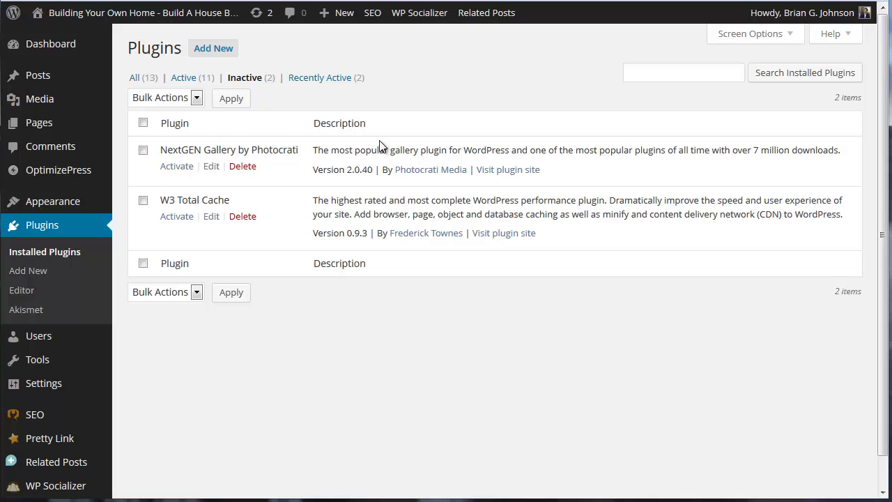
click(177, 218)
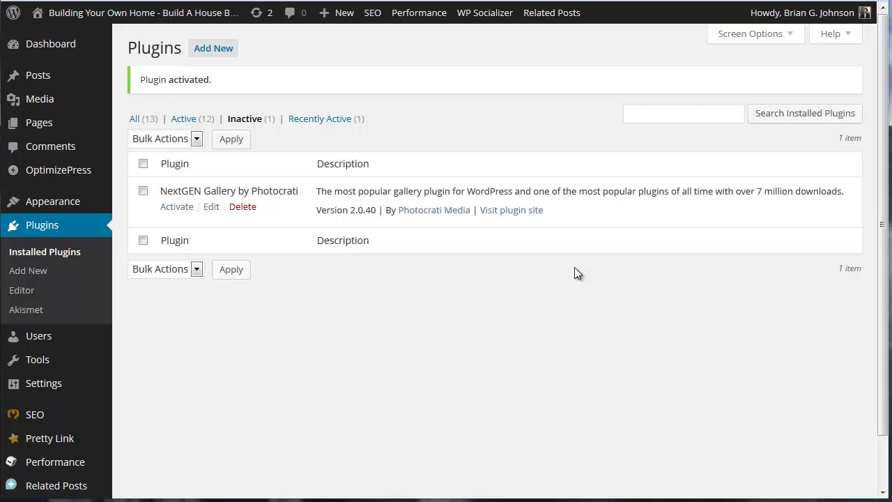
- Open the W3 Total Cache Performance dashboard from the admin bar and scroll through it
mouse_move(427, 18)
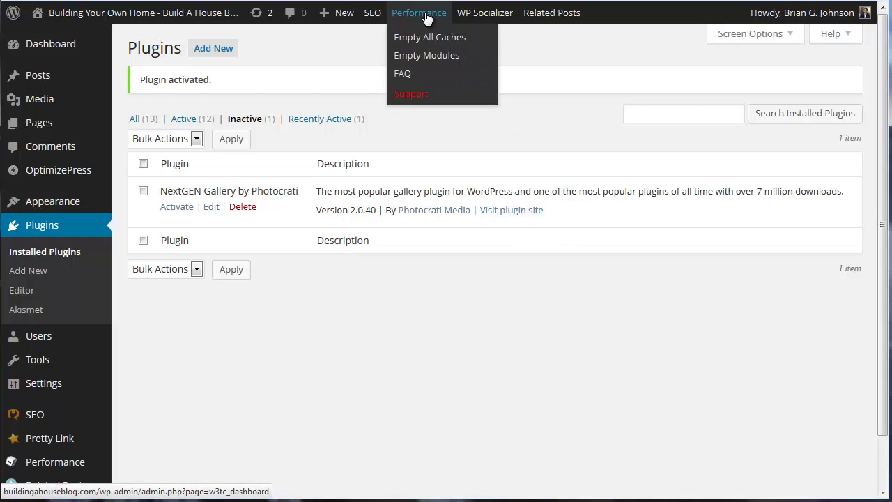
click(427, 18)
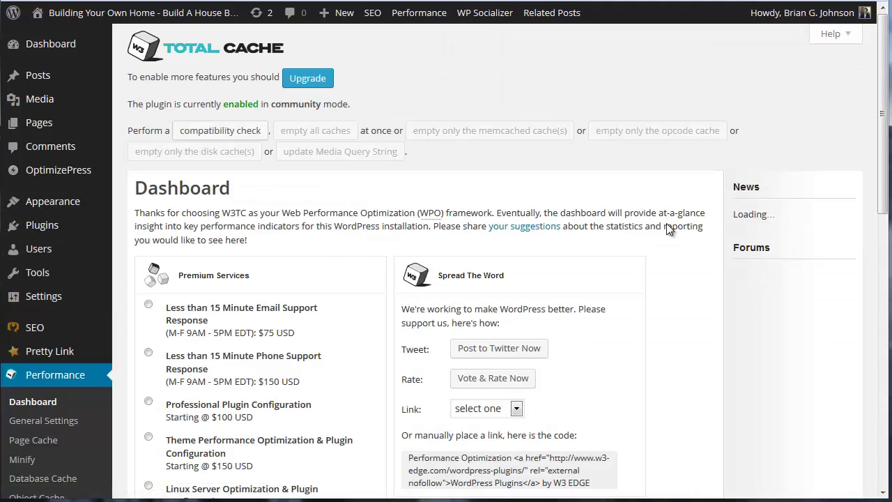
scroll(641, 205, down, 10)
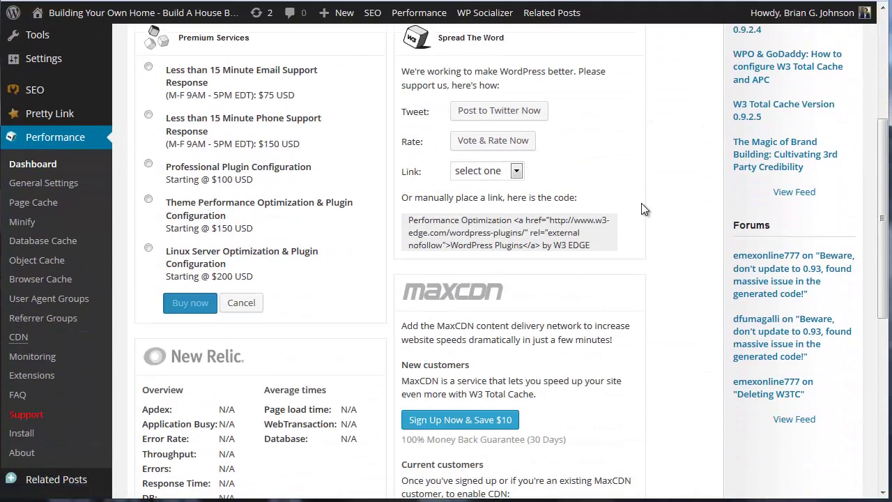
scroll(639, 220, down, 1)
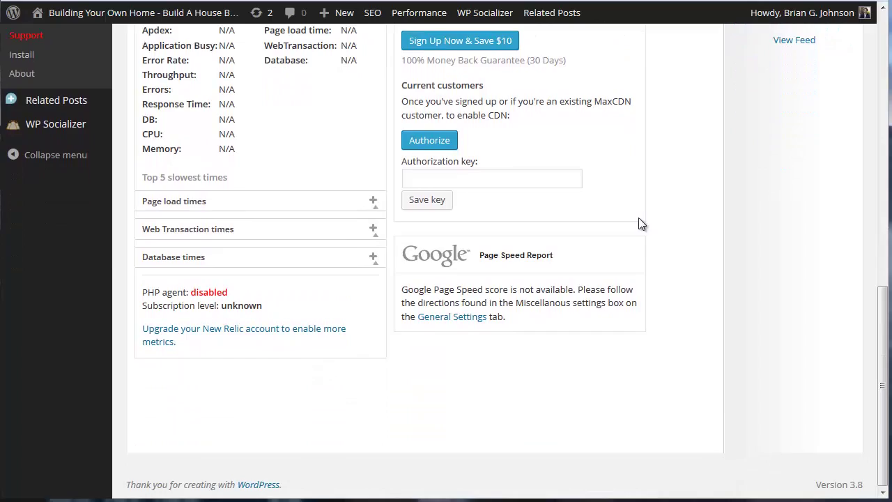
scroll(644, 233, up, 7)
scroll(647, 241, down, 5)
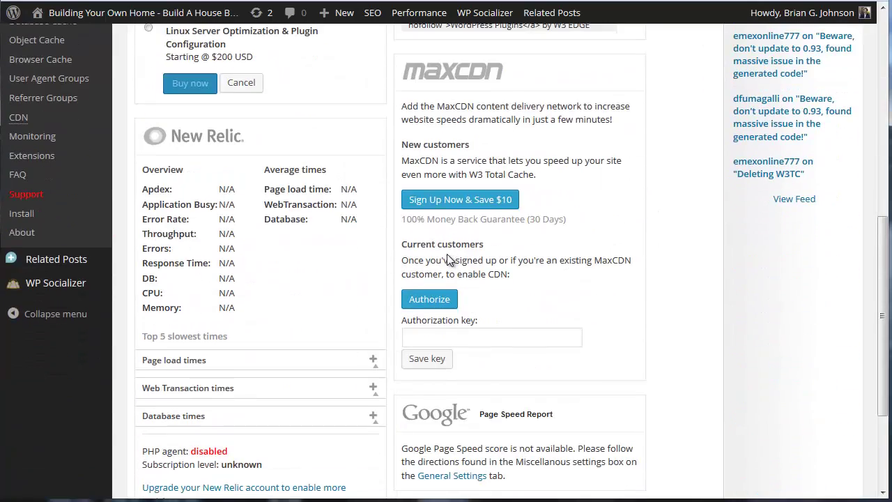
scroll(191, 160, up, 3)
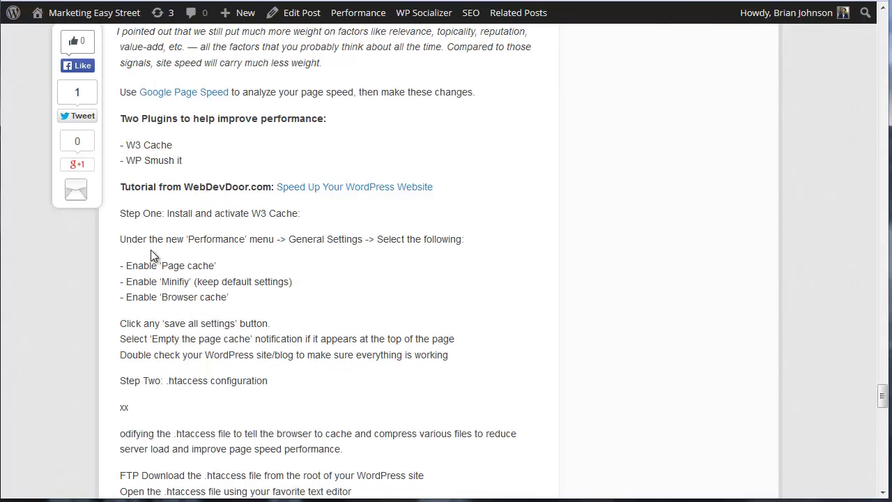
- Highlight the three cache options to enable in the blog post
drag(245, 298, 123, 264)
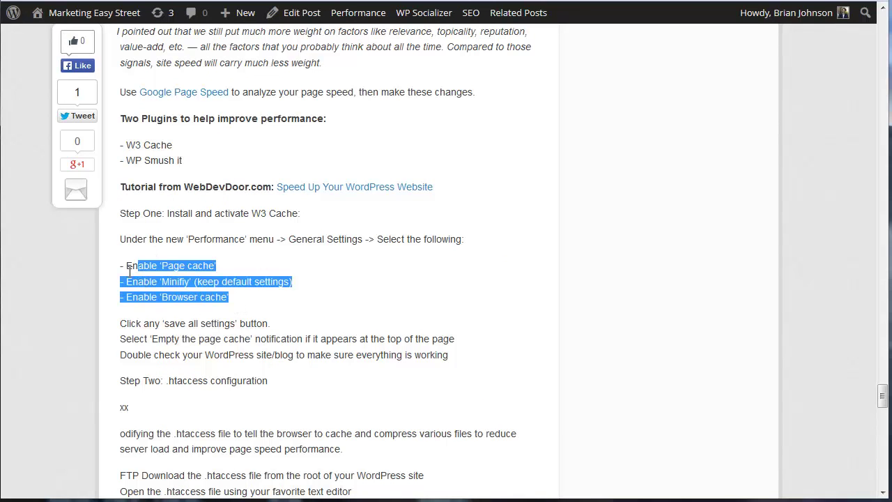
click(289, 281)
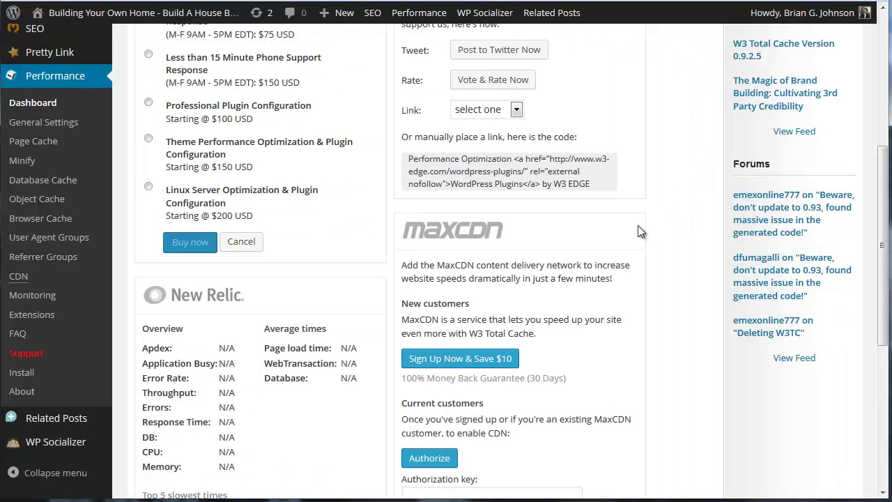
scroll(82, 398, up, 5)
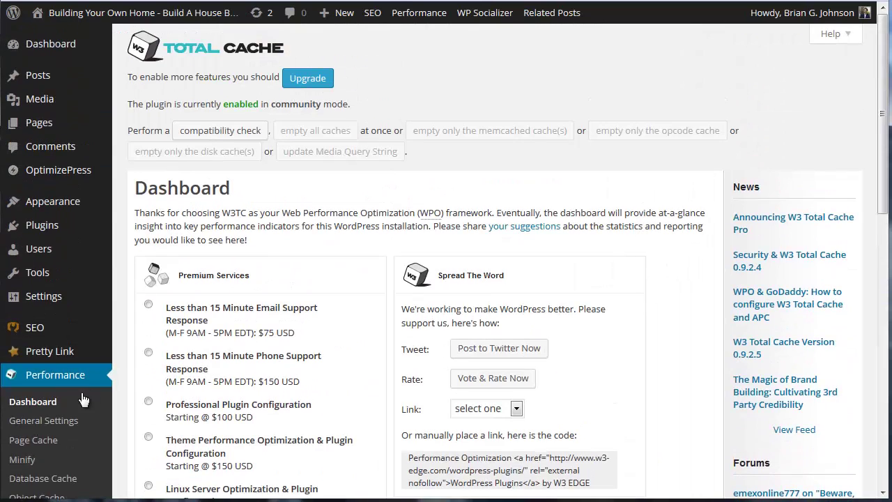
- Enable Page cache and Minify in W3 Total Cache's General Settings
click(43, 421)
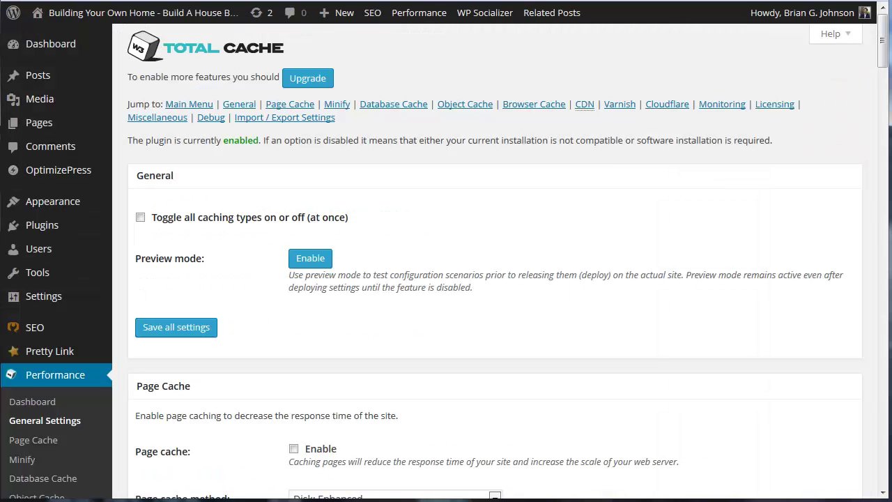
scroll(182, 297, down, 2)
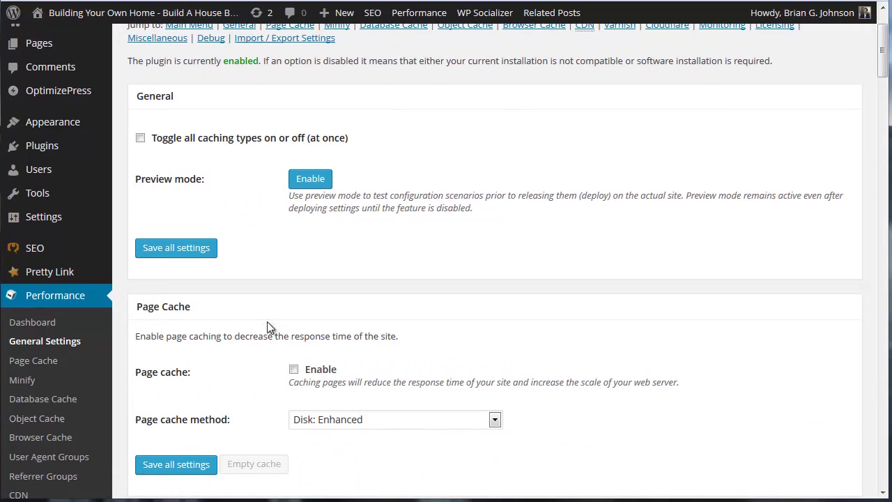
click(294, 369)
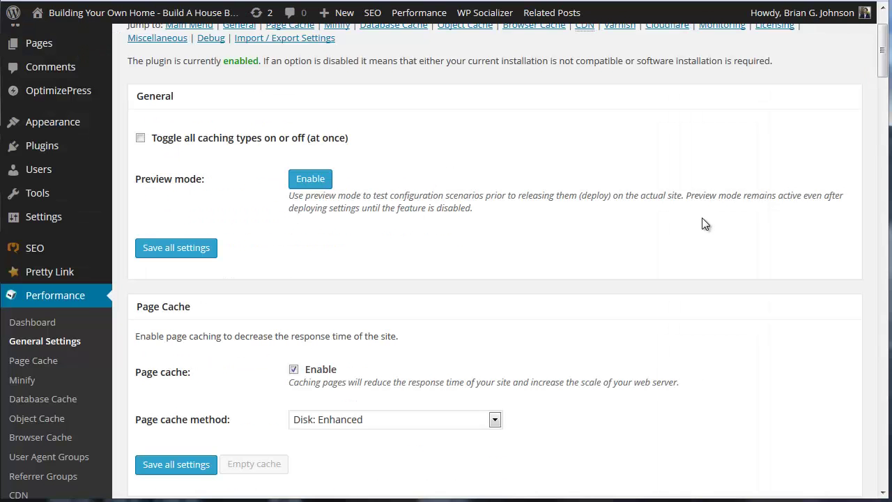
scroll(702, 220, down, 3)
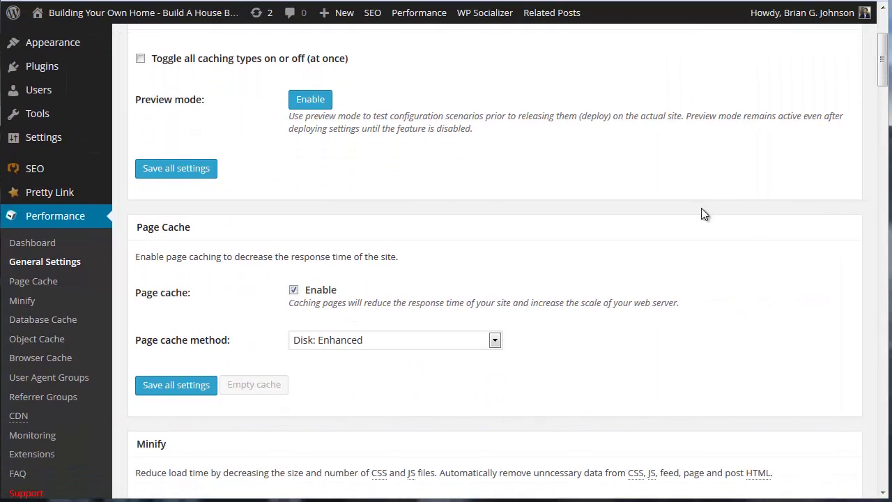
scroll(700, 210, down, 3)
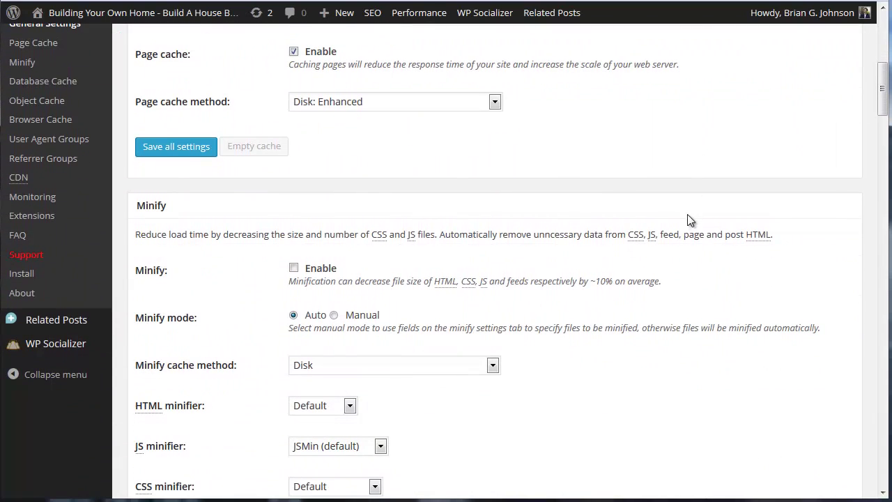
click(293, 269)
- Confirm Browser Cache is enabled and save all settings
scroll(256, 381, down, 2)
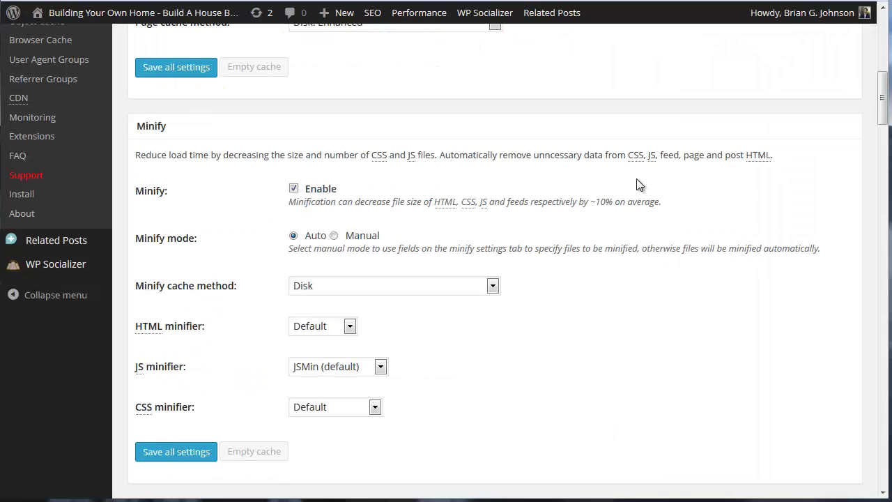
scroll(638, 188, down, 6)
scroll(392, 221, down, 6)
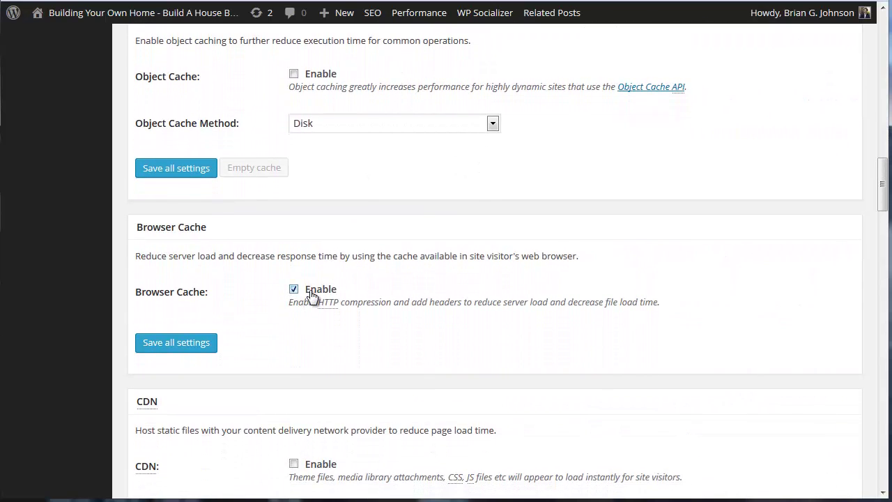
scroll(305, 321, down, 4)
scroll(306, 319, down, 12)
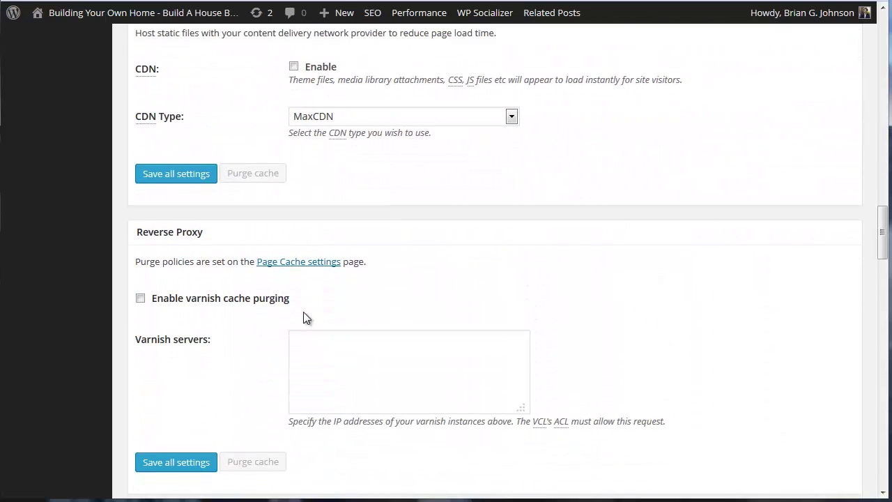
scroll(304, 318, down, 1)
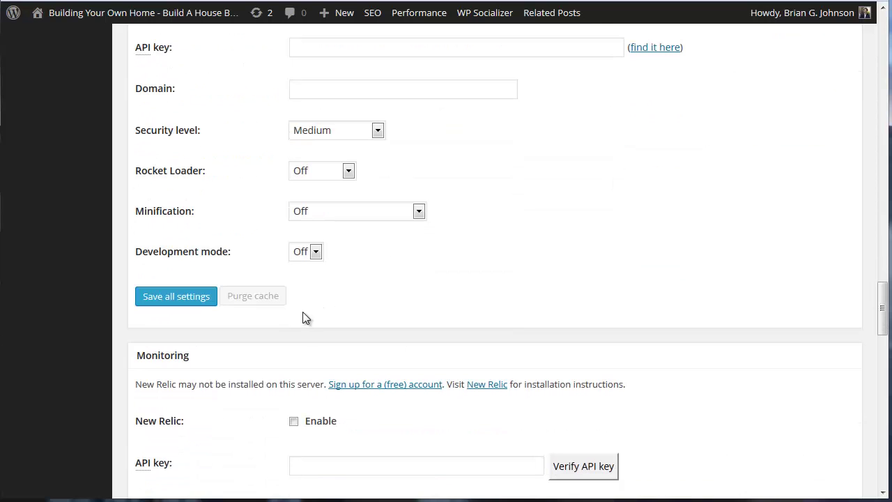
click(178, 299)
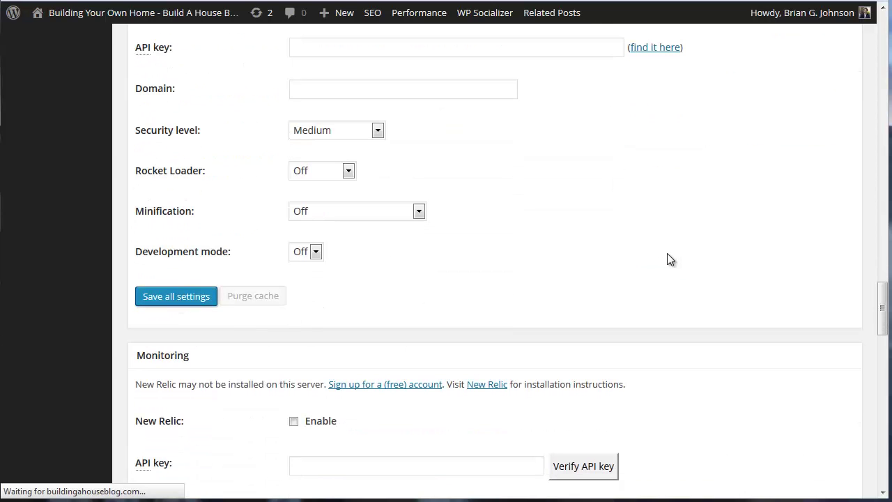
scroll(658, 212, down, 4)
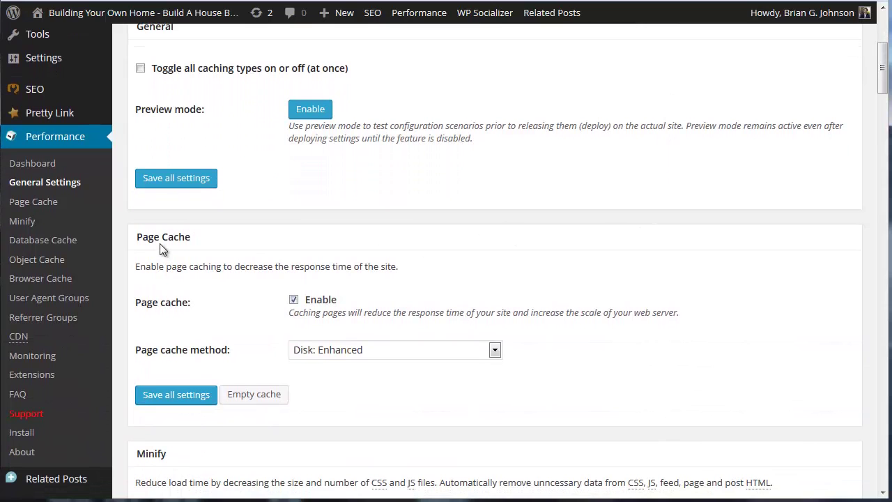
scroll(634, 283, down, 5)
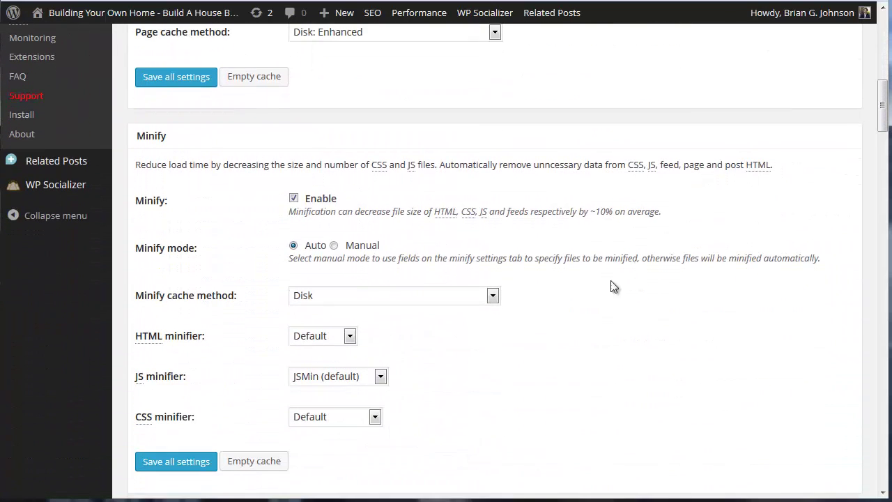
scroll(384, 353, down, 3)
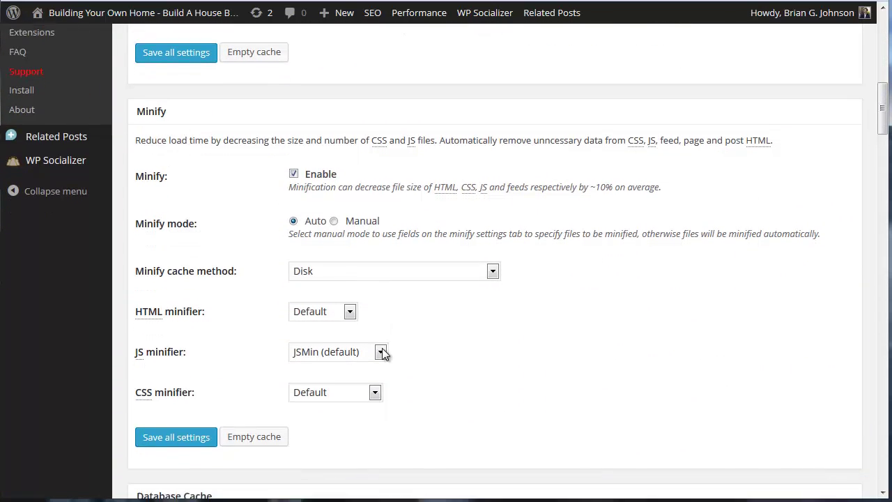
scroll(439, 330, down, 8)
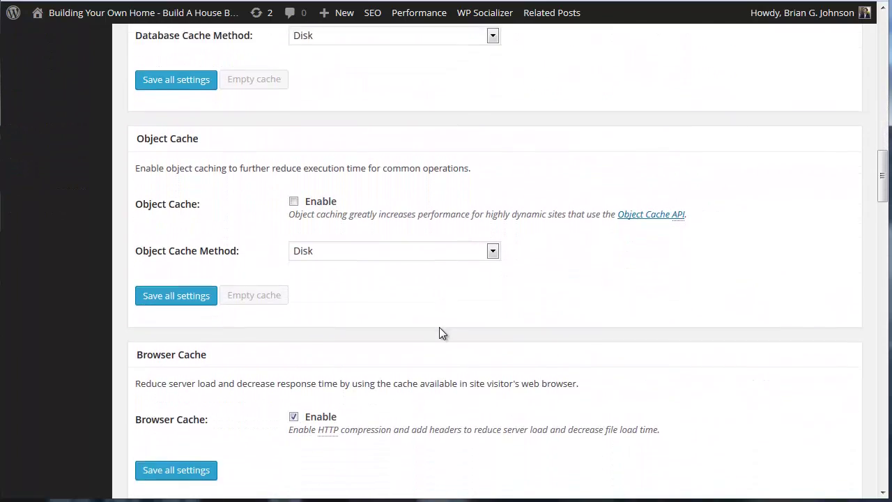
scroll(436, 333, down, 1)
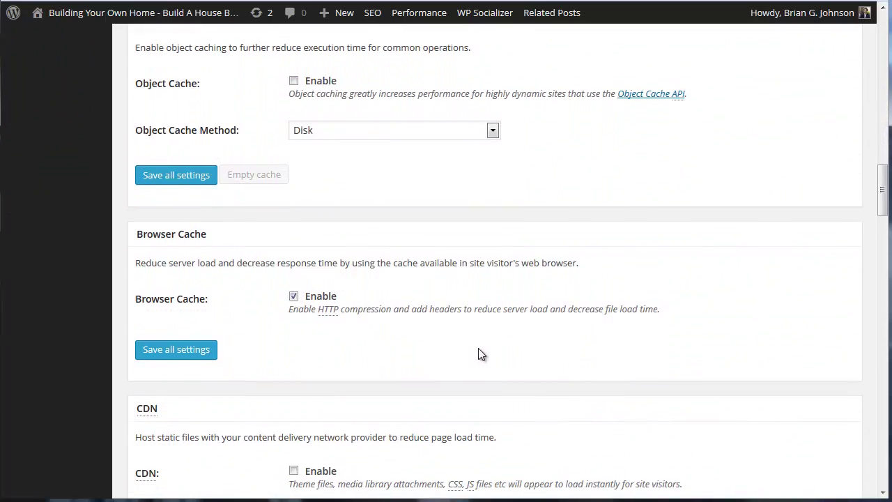
scroll(604, 291, down, 2)
scroll(606, 286, up, 19)
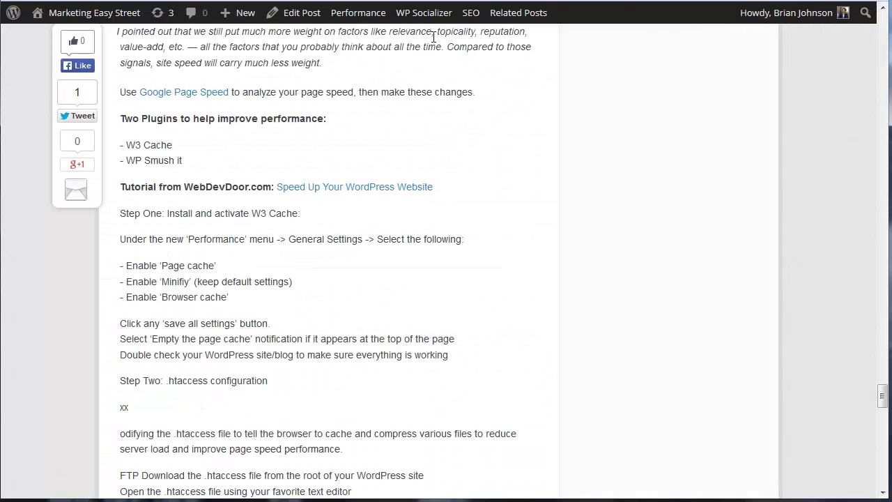
- Empty the page cache from the W3 Total Cache notice at the top
scroll(454, 278, down, 2)
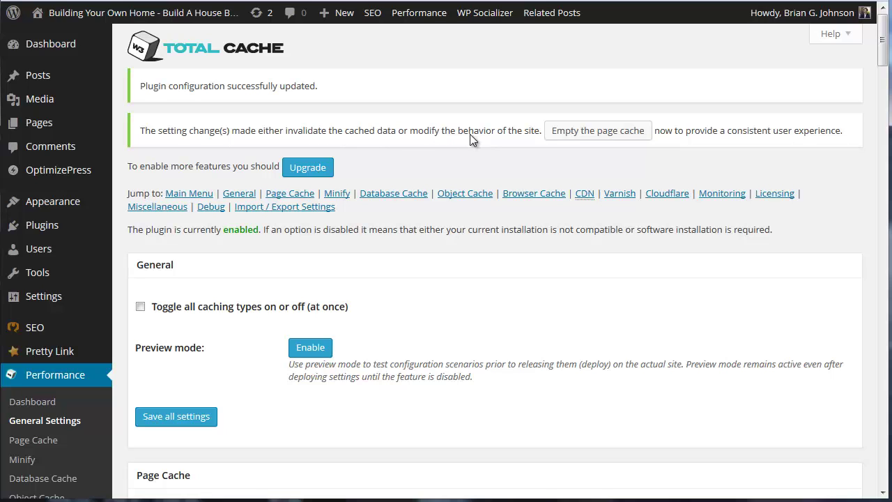
click(605, 132)
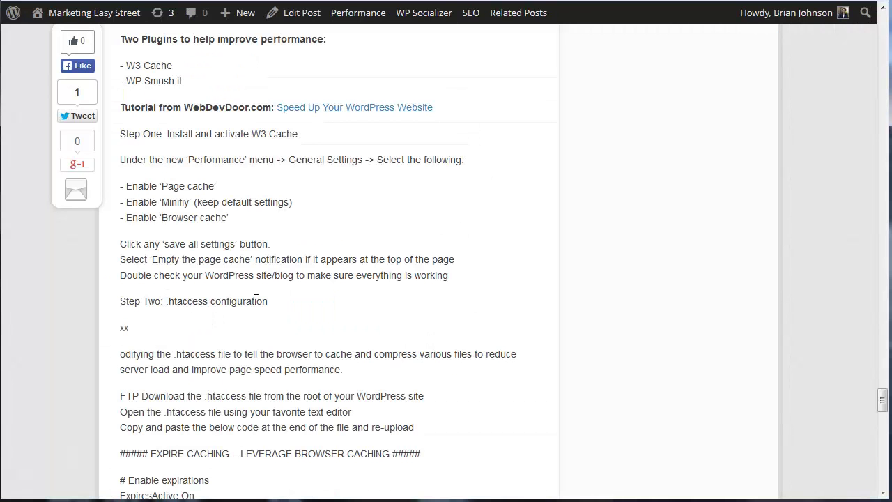
- Highlight the tutorial's Step Two .htaccess configuration heading
drag(268, 301, 136, 299)
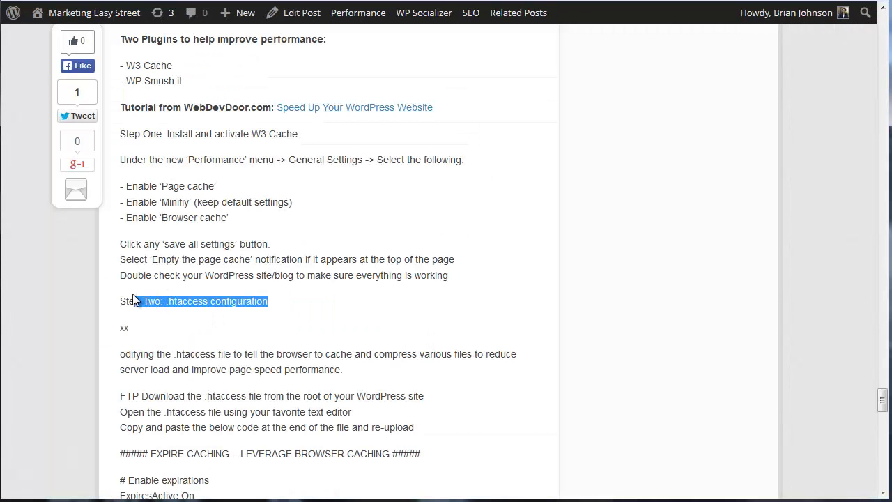
click(307, 294)
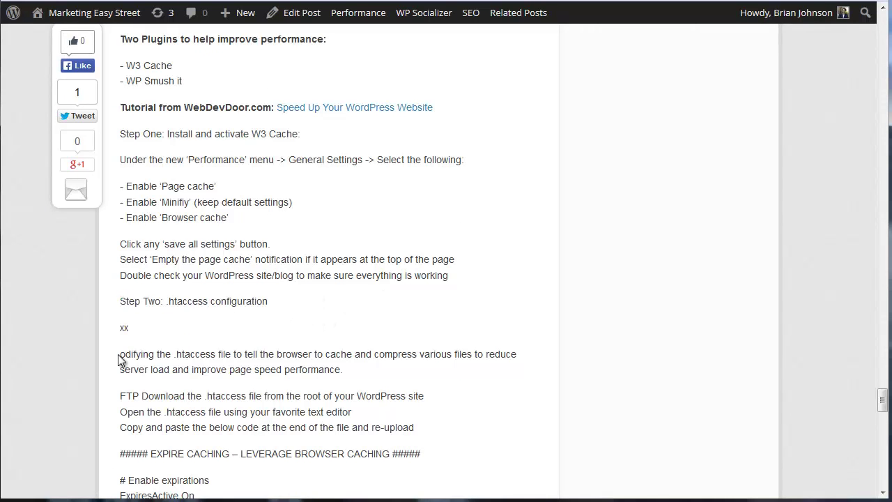
scroll(465, 255, down, 2)
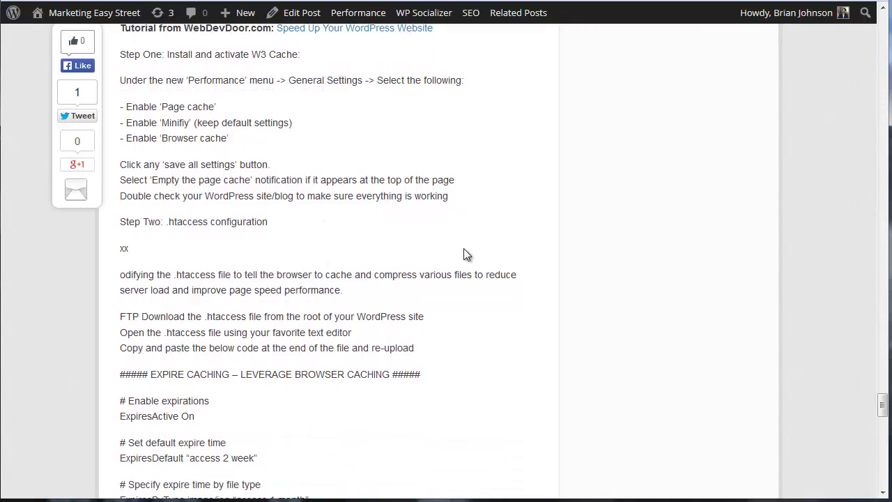
scroll(465, 255, down, 2)
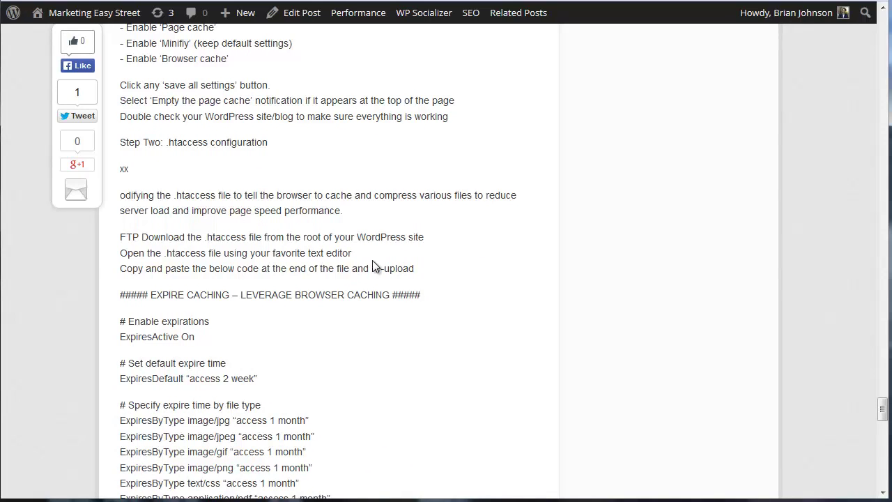
scroll(253, 318, down, 2)
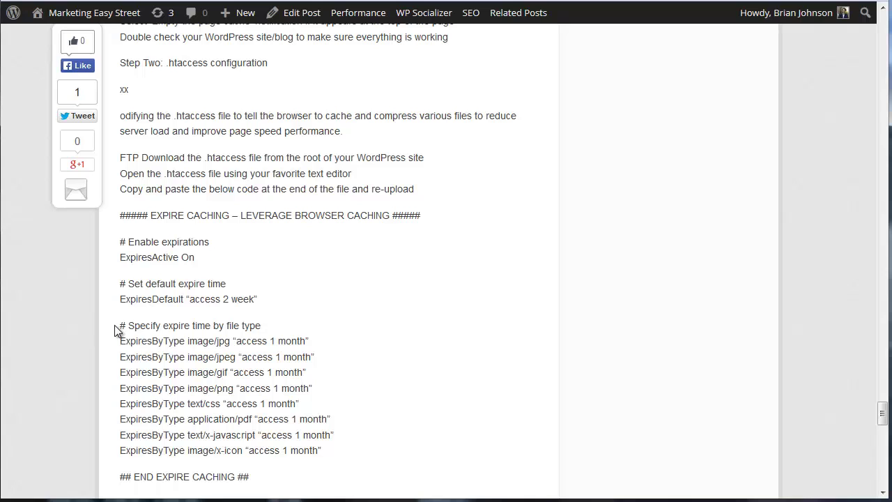
- Select the EXPIRE CACHING code block with its expire-by-file-type lines
drag(115, 330, 321, 345)
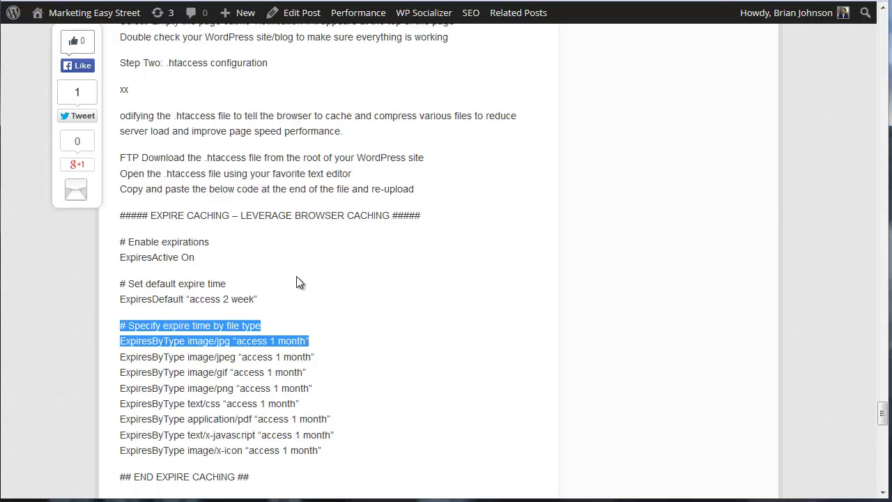
scroll(259, 239, down, 2)
drag(119, 161, 215, 199)
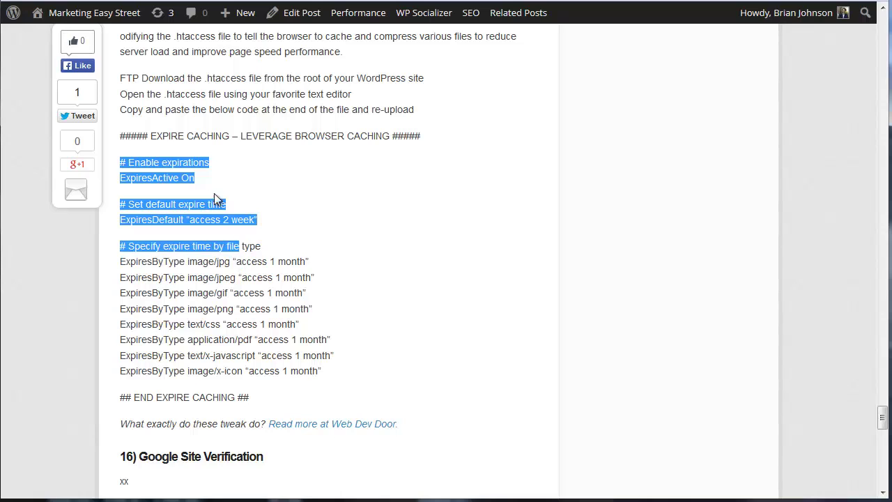
drag(119, 135, 256, 396)
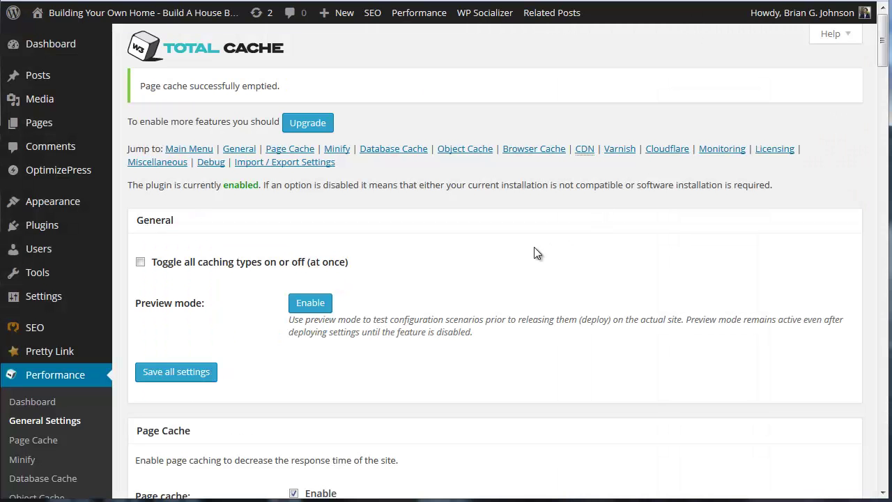
- Open the .htaccess file in the SEO plugin's Edit Files page
mouse_move(31, 333)
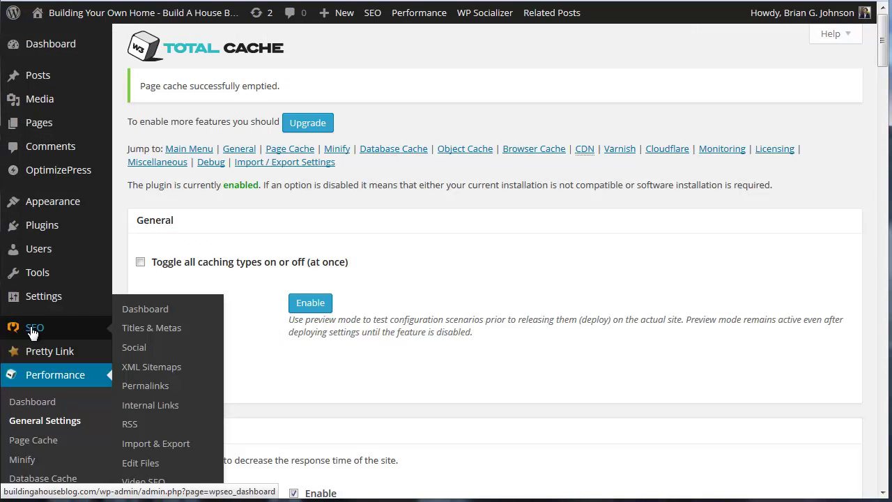
click(143, 309)
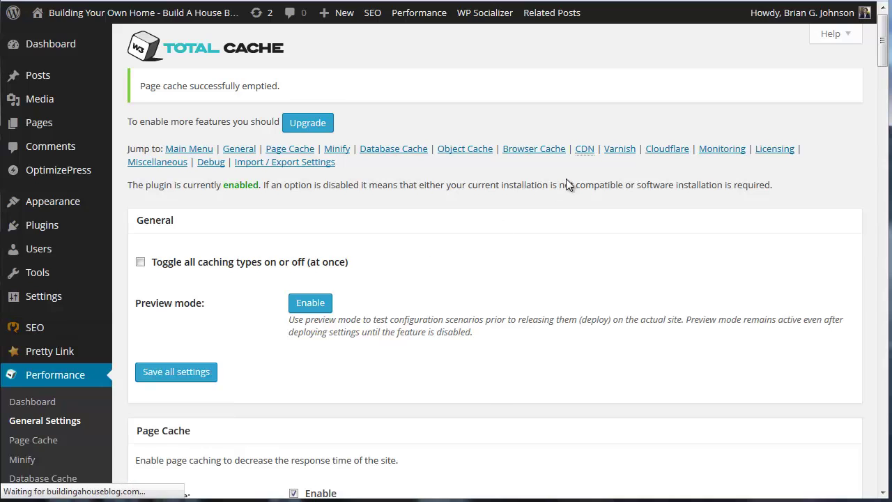
scroll(540, 209, down, 3)
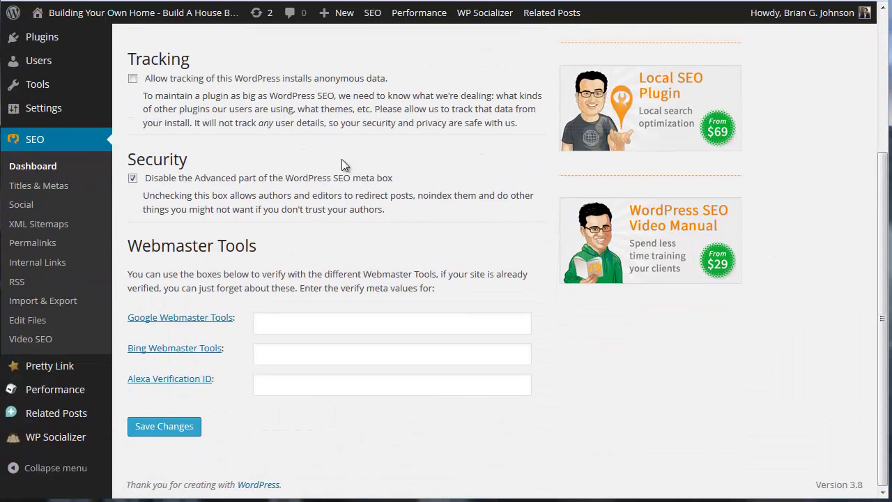
click(28, 320)
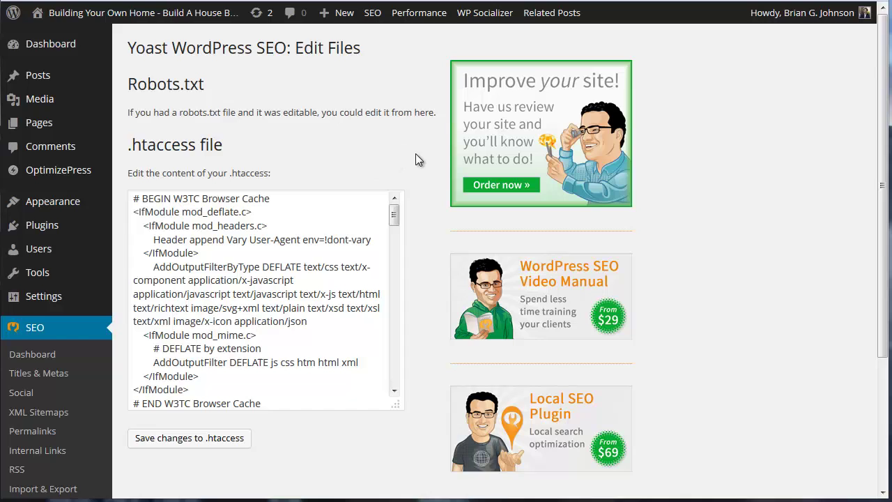
scroll(386, 193, down, 3)
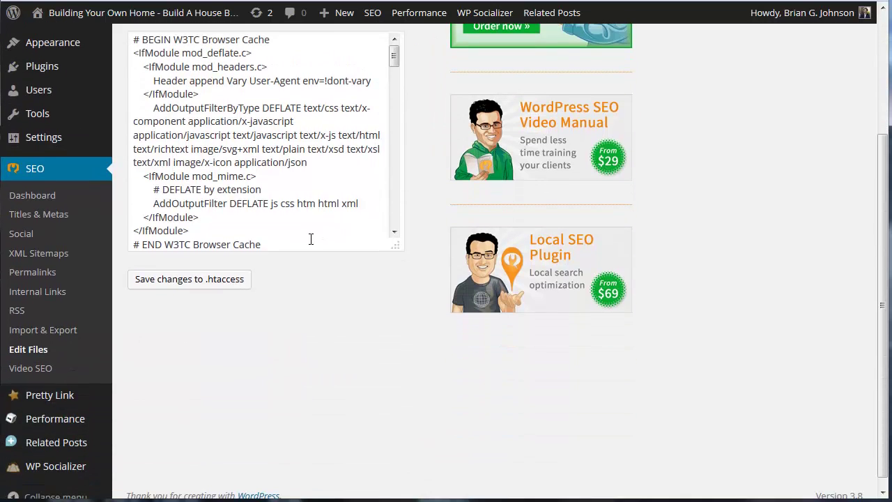
scroll(403, 324, up, 2)
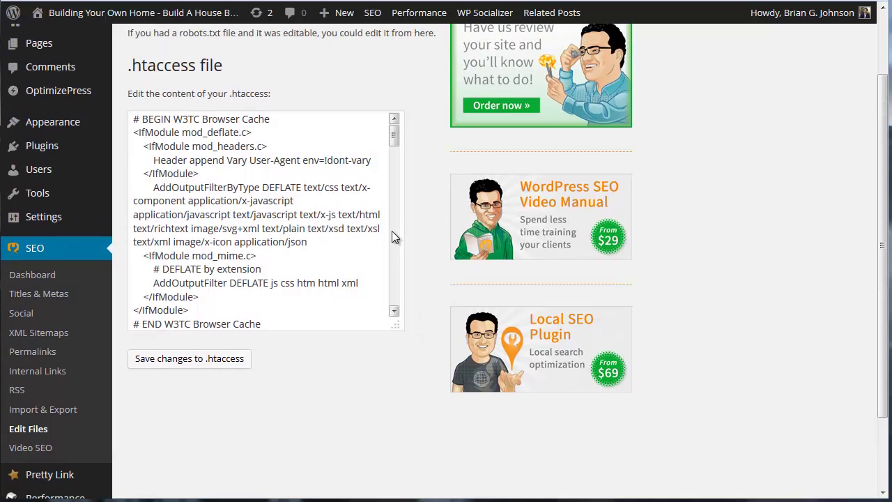
scroll(372, 190, down, 1)
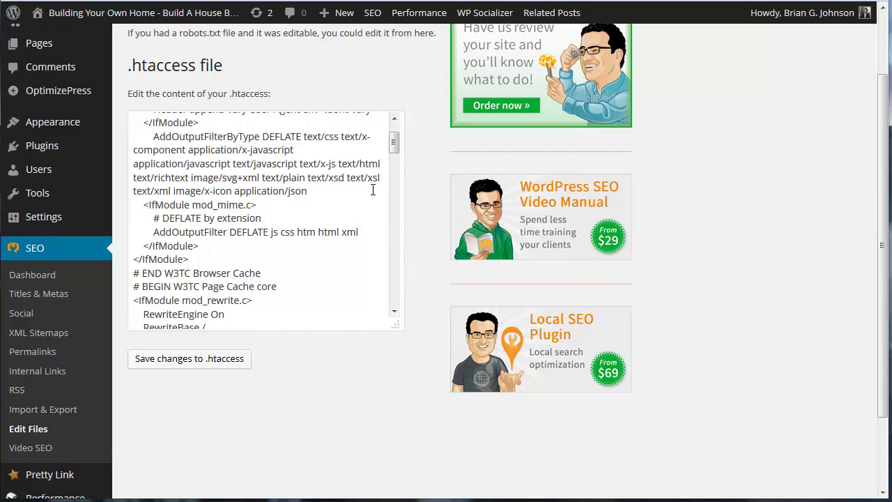
scroll(373, 189, down, 10)
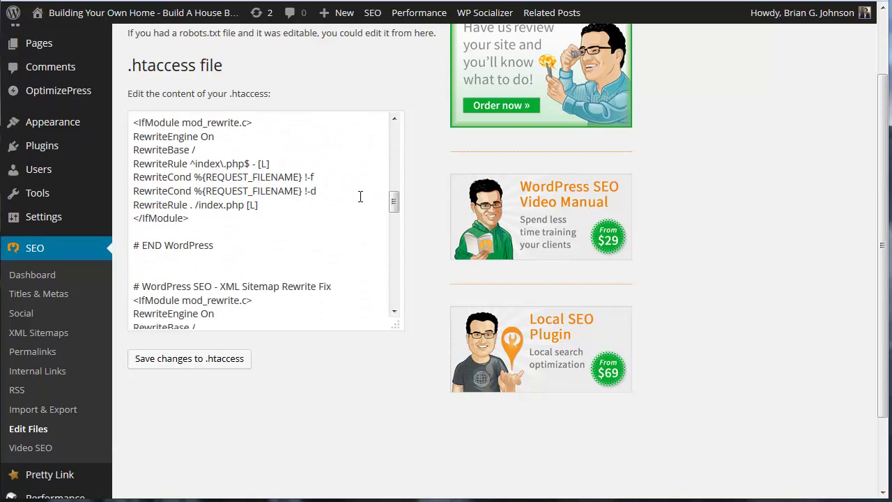
scroll(360, 197, down, 10)
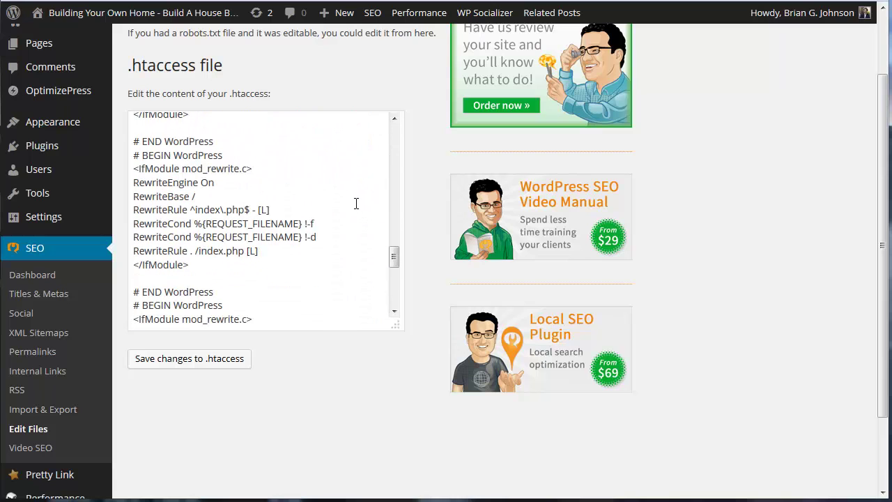
scroll(355, 203, down, 8)
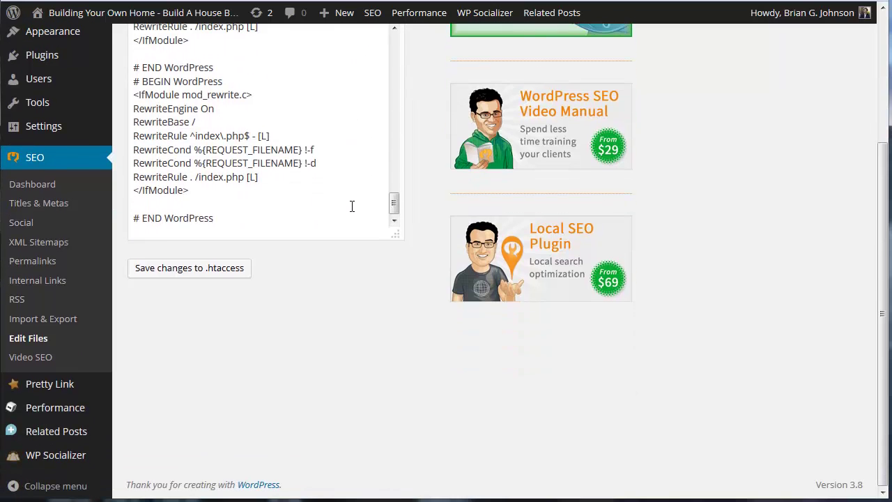
- Paste the expire-caching block after # END WordPress, remove the 'See more at' URL, and save
click(281, 216)
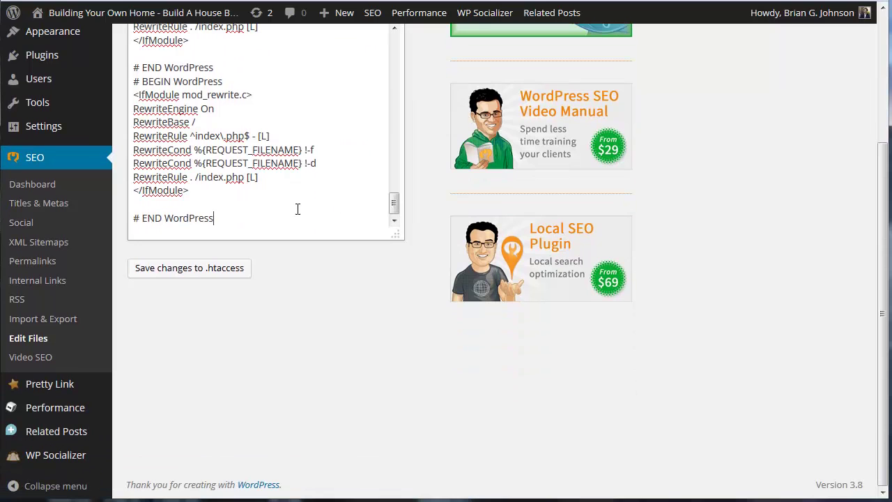
key(Return)
key(ctrl+v)
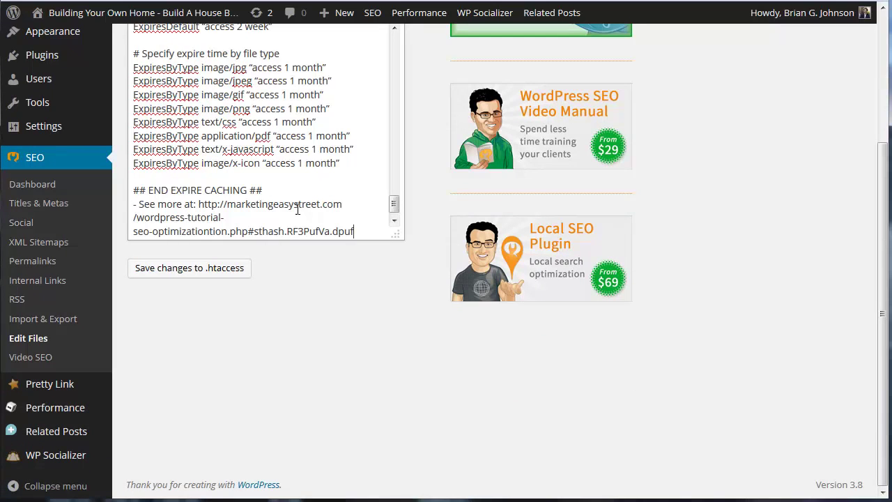
scroll(276, 202, down, 1)
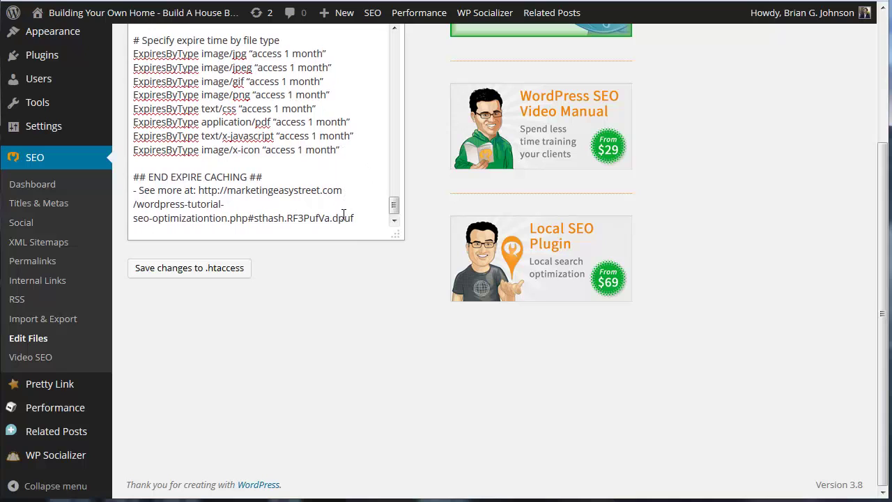
drag(362, 219, 89, 181)
key(BackSpace)
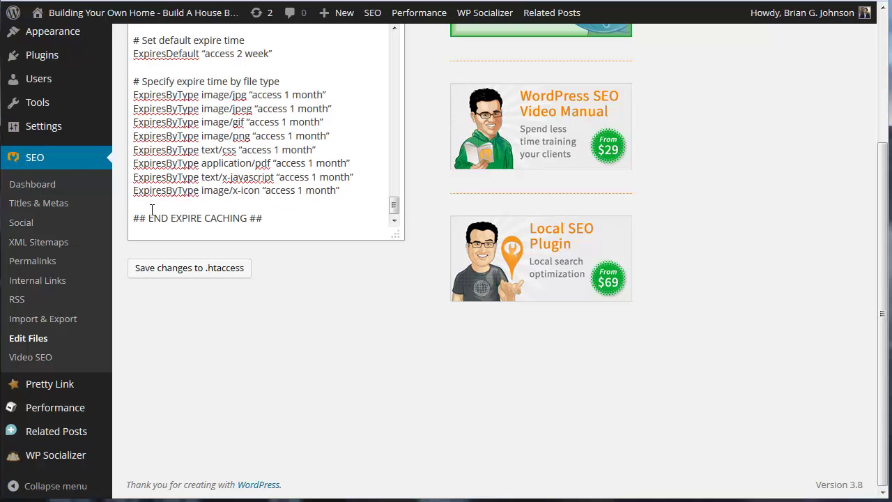
scroll(287, 195, up, 2)
scroll(286, 195, up, 5)
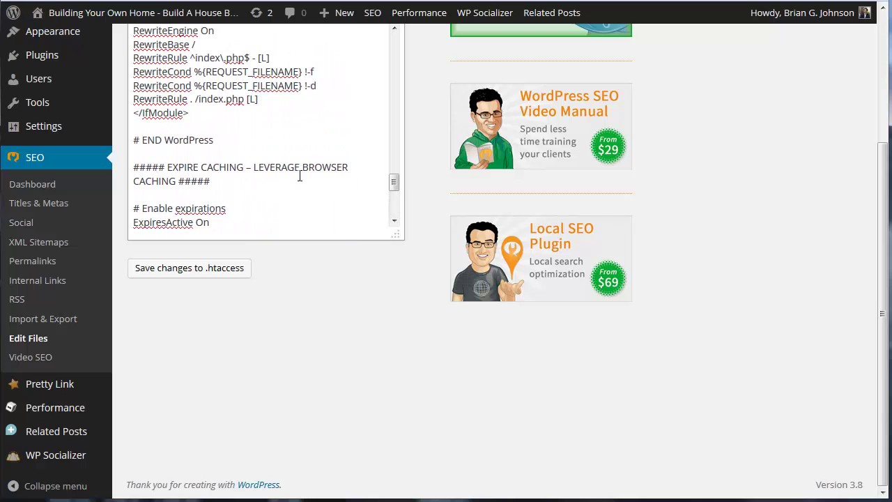
click(218, 269)
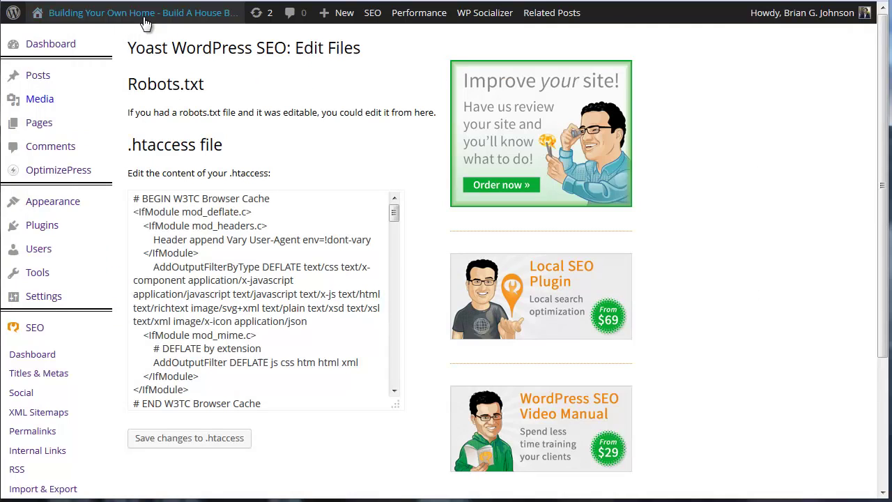
- Visit the live site from the admin bar, revealing a 500 Internal Server Error
click(117, 24)
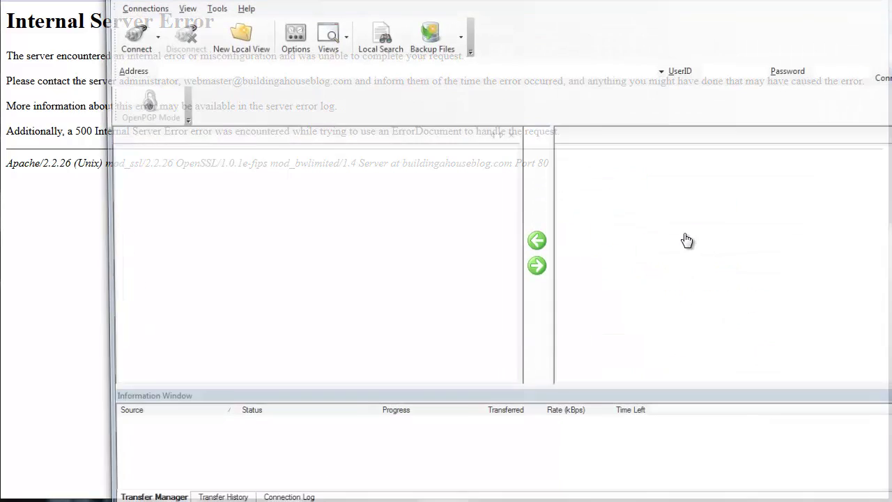
- Dismiss the startup tip and download the 3,429-byte .htaccess from /public_html into the local BuildingHouseBlog folder
click(639, 330)
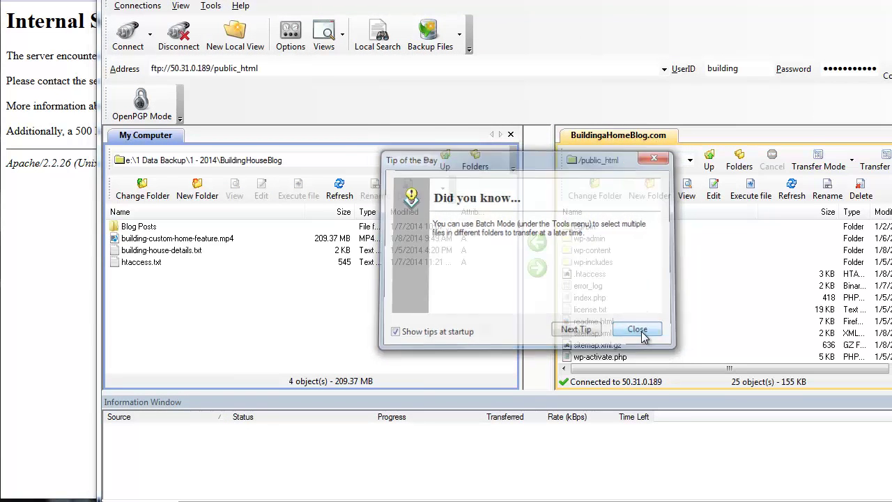
click(594, 275)
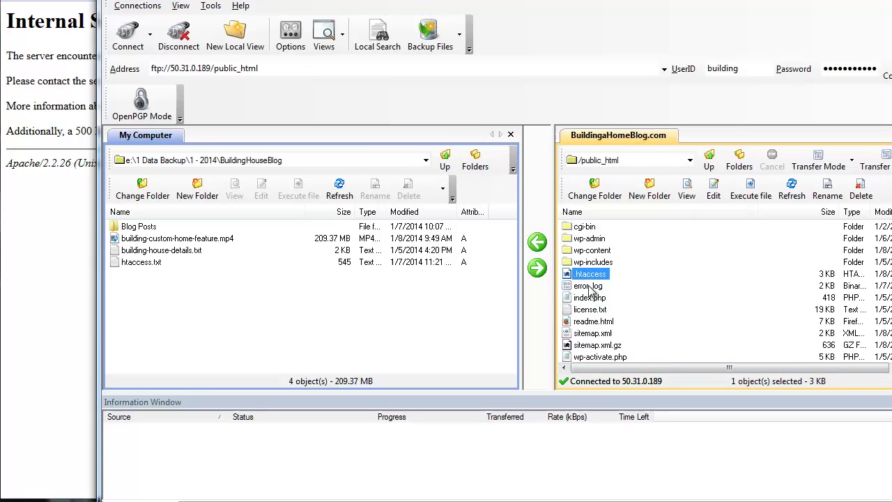
click(537, 241)
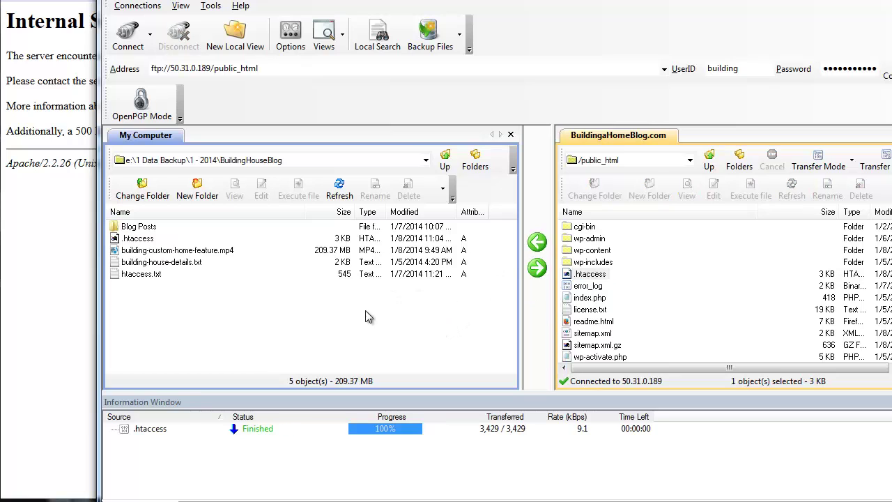
click(142, 239)
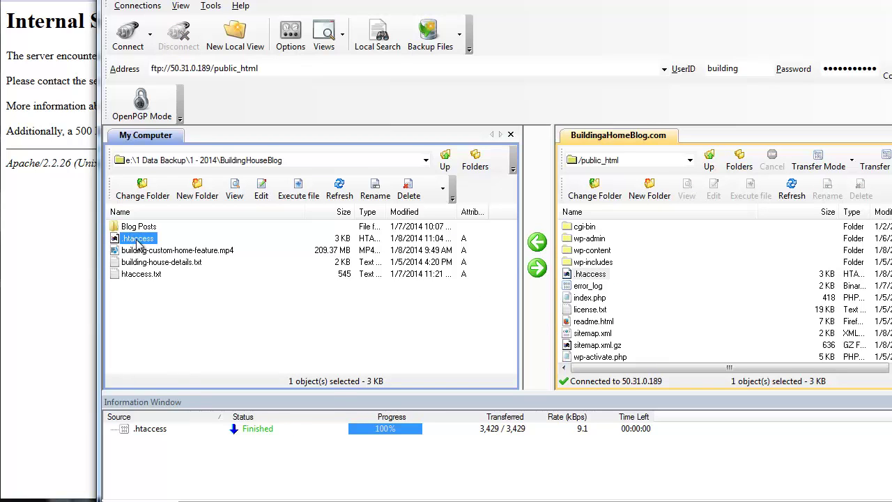
- Rename the local .htaccess copy to htaccess.txt
right_click(137, 240)
click(183, 371)
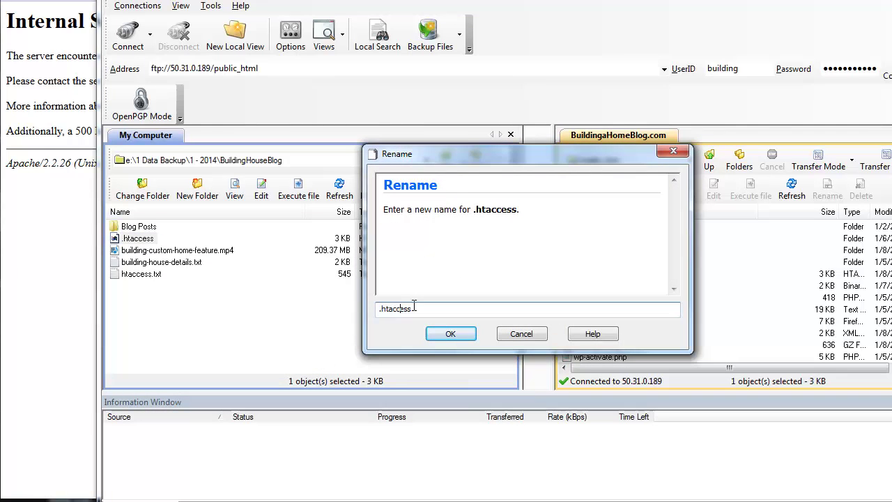
key(Left)
key(Left)
key(Left)
key(Home)
key(Delete)
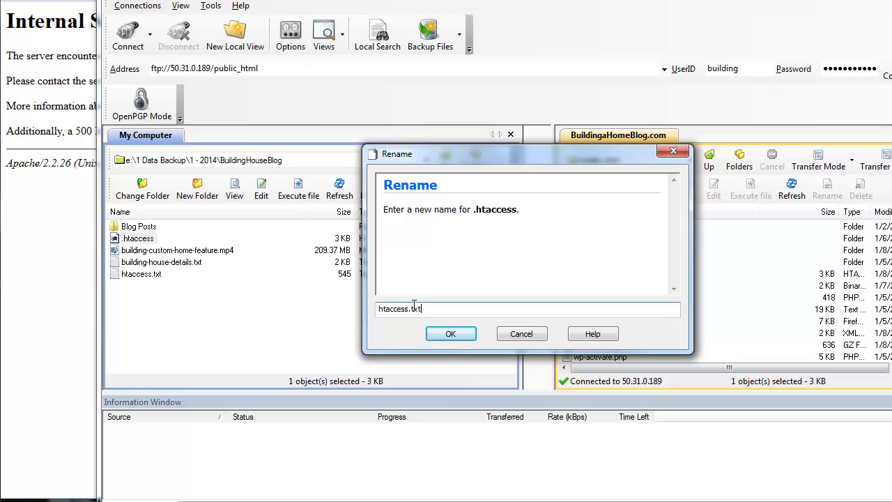
click(458, 335)
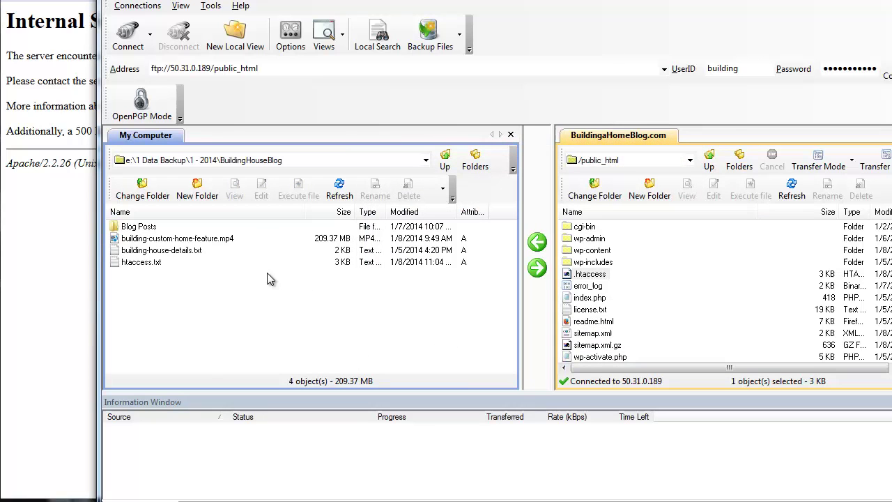
- Delete the EXPIRE CACHING block from htaccess.txt so it ends at # END WordPress, and save it
double_click(145, 263)
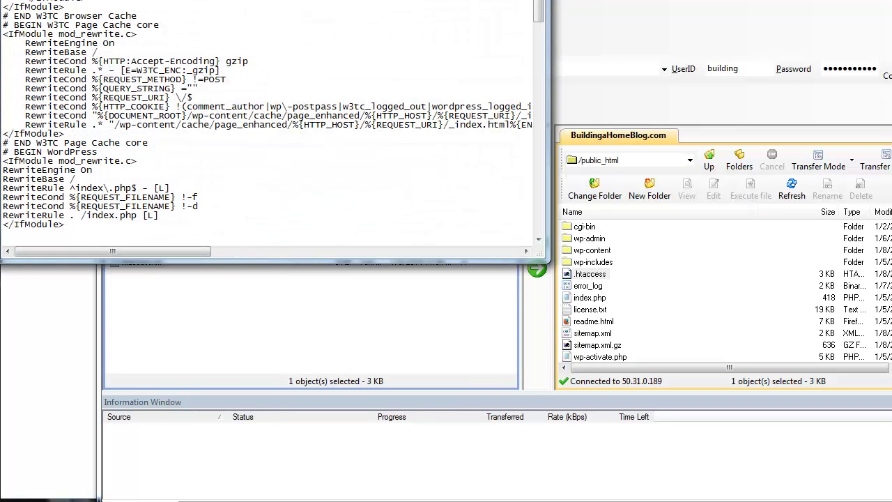
text(##### EXPIRE CACHING – LEVERAGE BROWSER CACHING #####  # Enable expirations ExpiresActive On  # Set default expire time ExpiresDefault "access 2 week"  # Specify expire time by file type ExpiresByType image/jpg "access 1 month" ExpiresByType image/jpeg "access 1 month" ExpiresByType image/gif "access 1 month" ExpiresByType image/png "access 1 month" ExpiresByType text/css "access 1 month" ExpiresByType application/pdf "access 1 month" ExpiresByType text/x-javascript "access 1 month" ExpiresByType image/x-icon "access 1 month"  ## END EXPIRE CACHING ##)
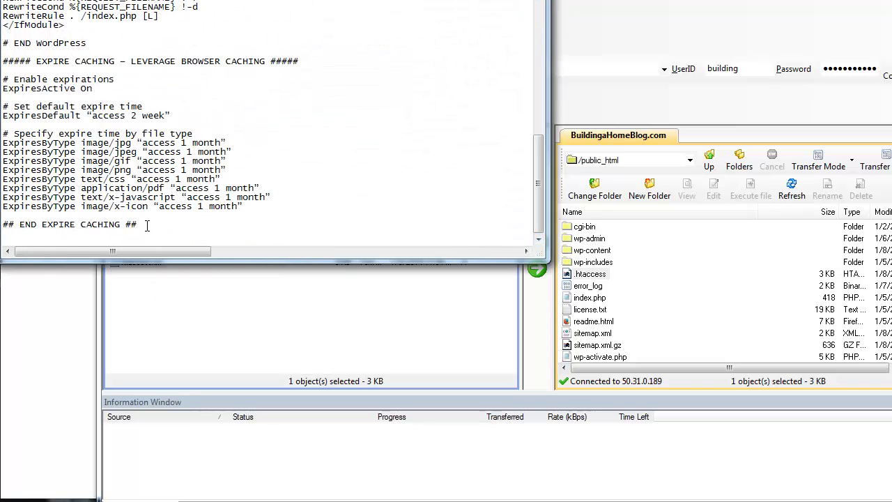
drag(149, 225, 5, 63)
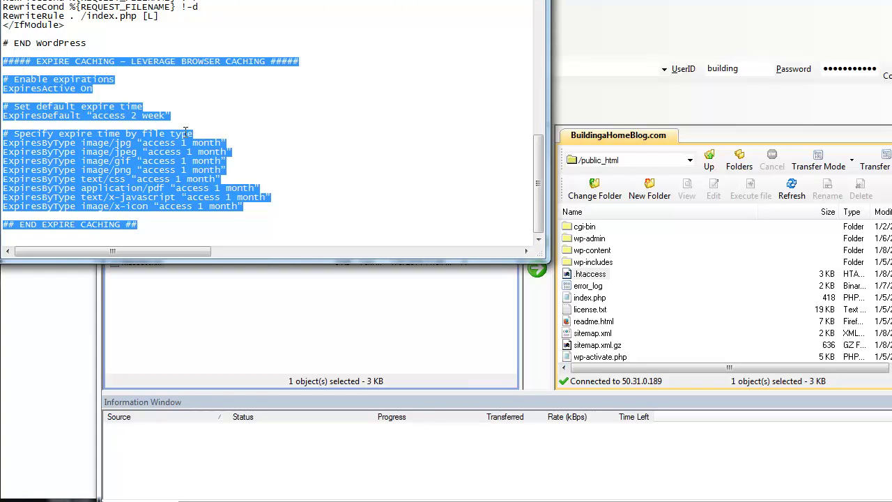
key(Delete)
key(BackSpace)
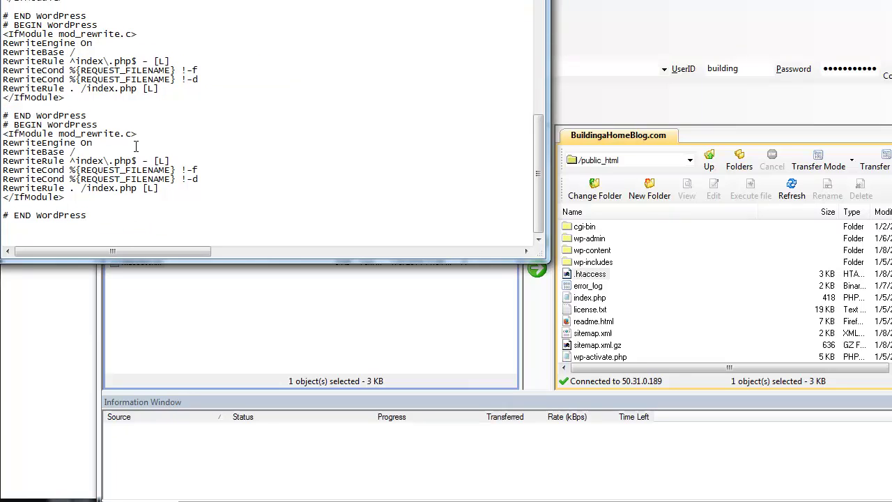
key(alt+f)
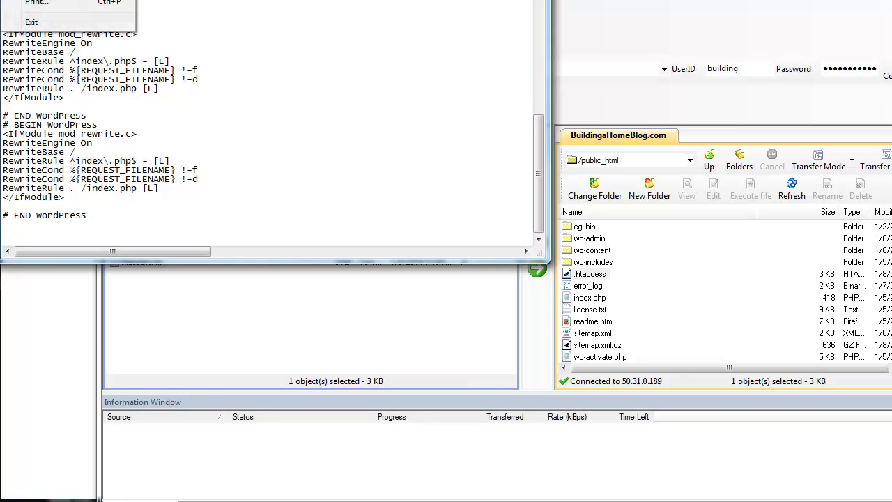
key(s)
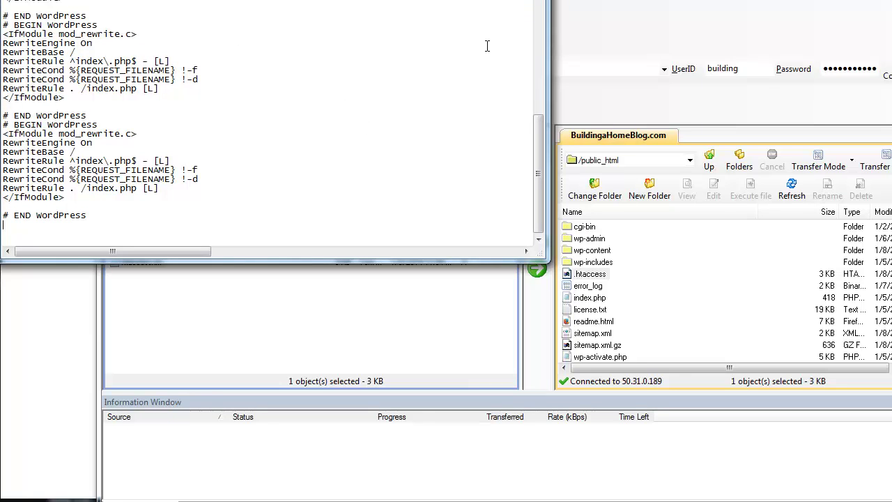
click(588, 19)
- Delete the broken .htaccess from the server
click(591, 275)
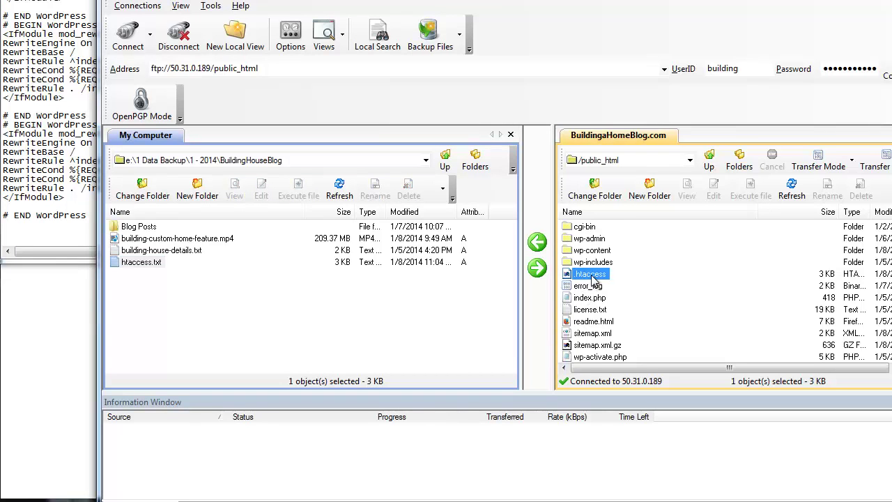
right_click(594, 275)
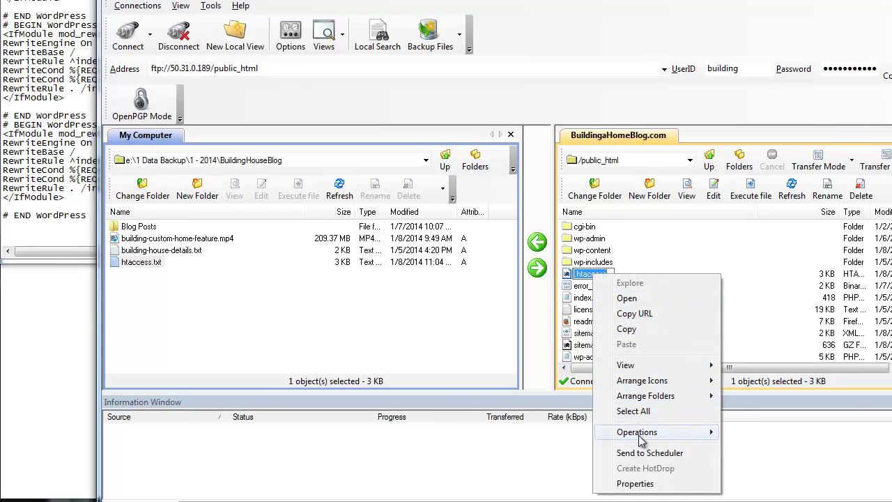
mouse_move(638, 432)
click(752, 350)
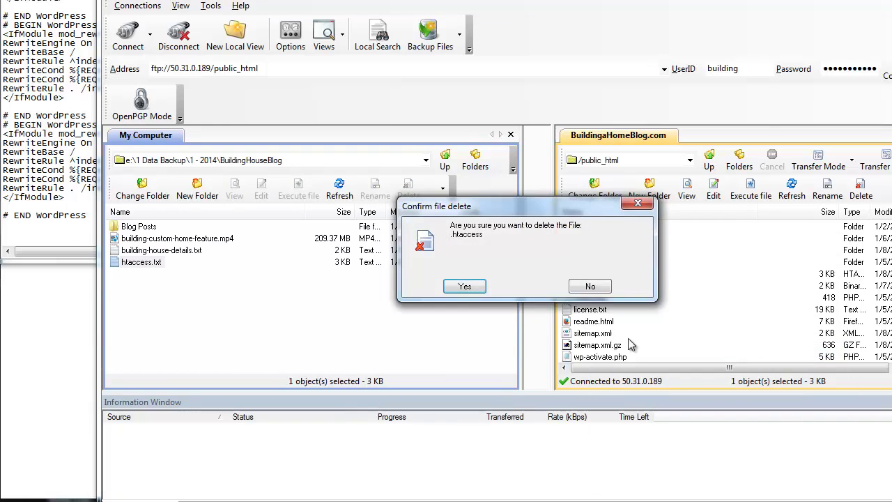
click(468, 286)
- Upload the cleaned htaccess.txt to the server and rename it there to .htaccess
click(162, 263)
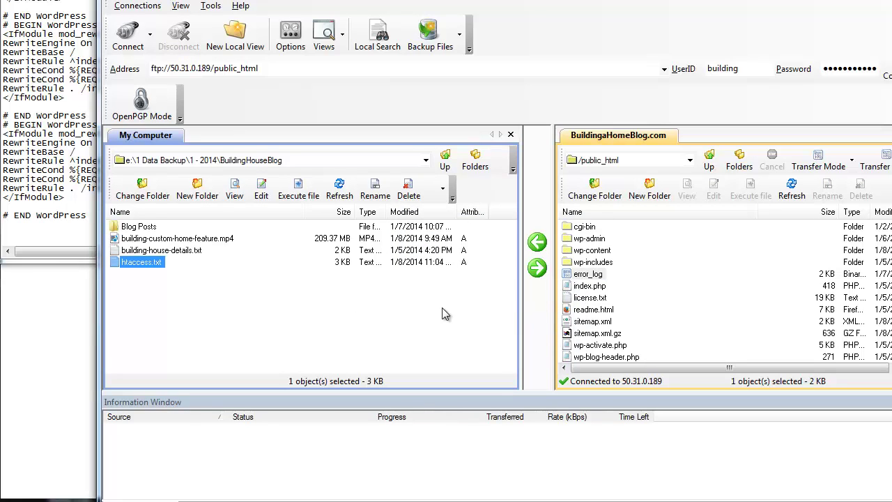
click(536, 267)
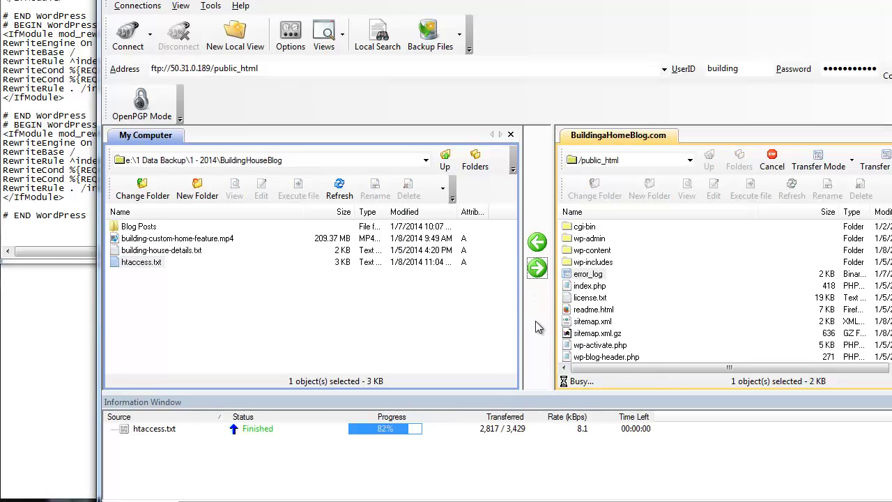
click(593, 286)
right_click(595, 287)
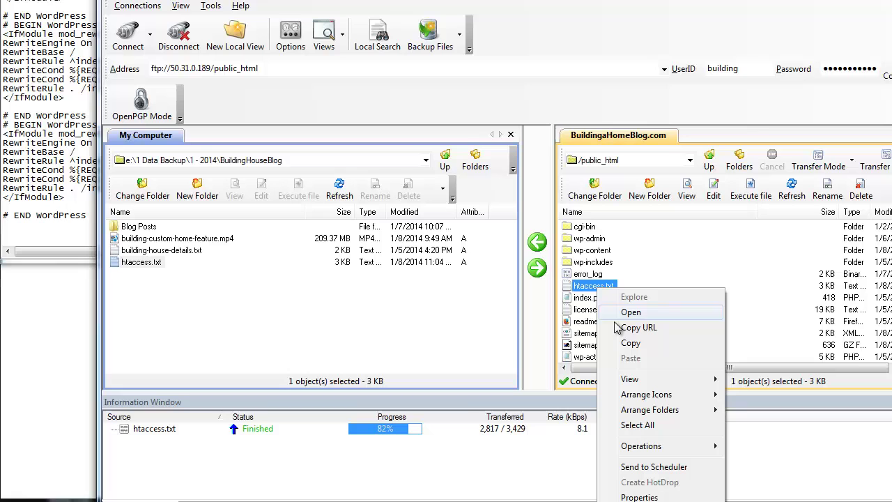
mouse_move(632, 446)
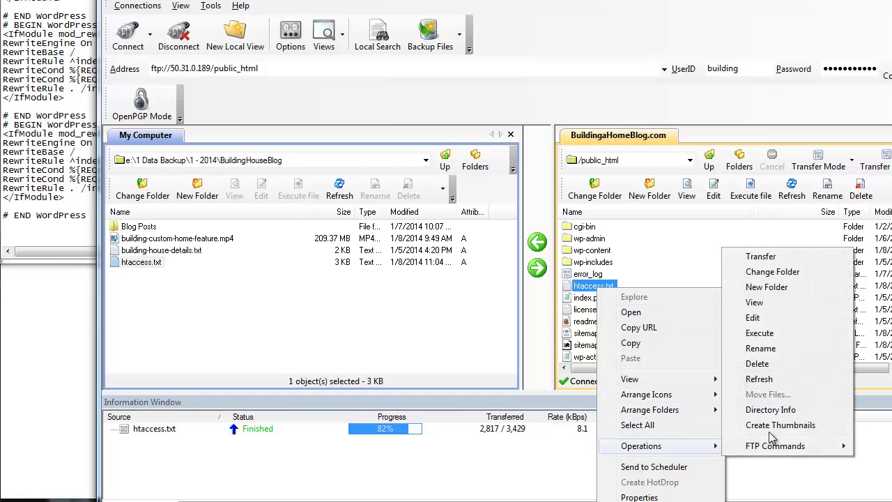
click(760, 348)
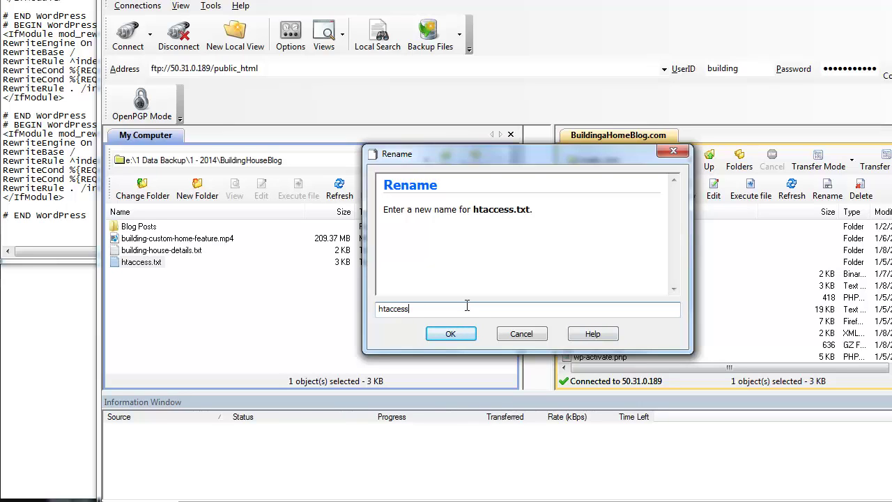
key(Home)
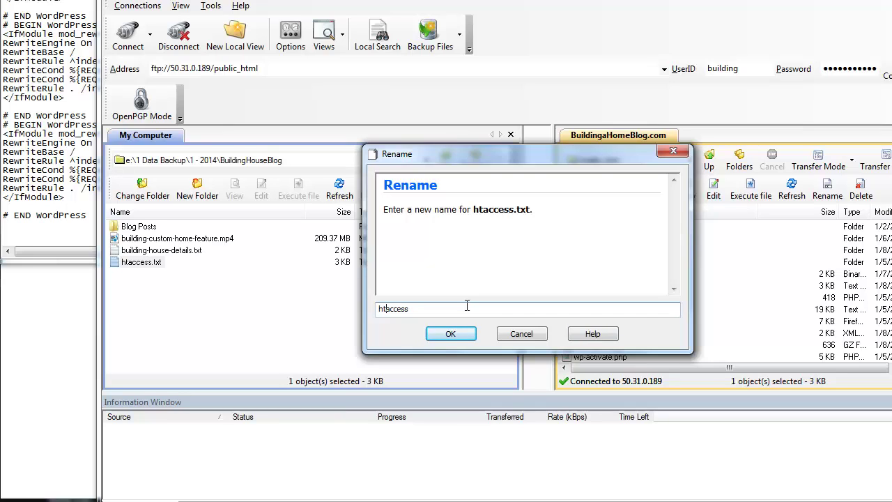
text(.)
key(Return)
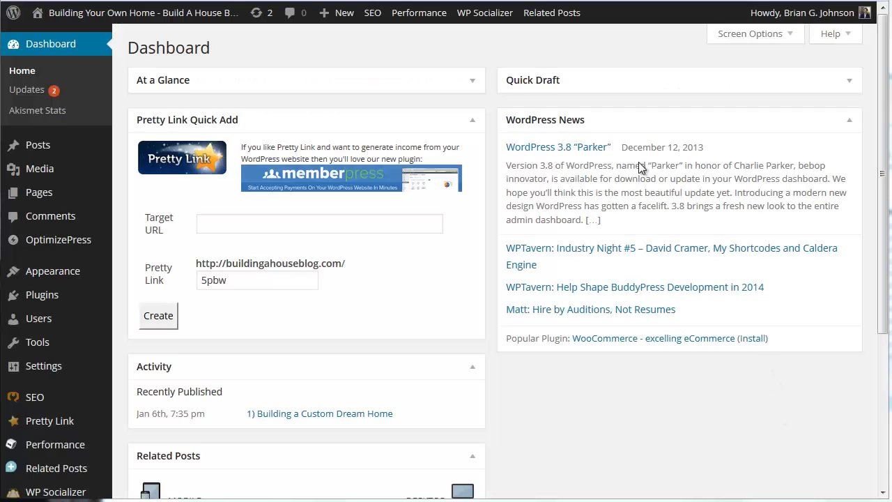
- Visit the live blog and open the Building a Custom Dream Home post, which returns 404 Not Found
mouse_move(543, 294)
key(alt+Tab)
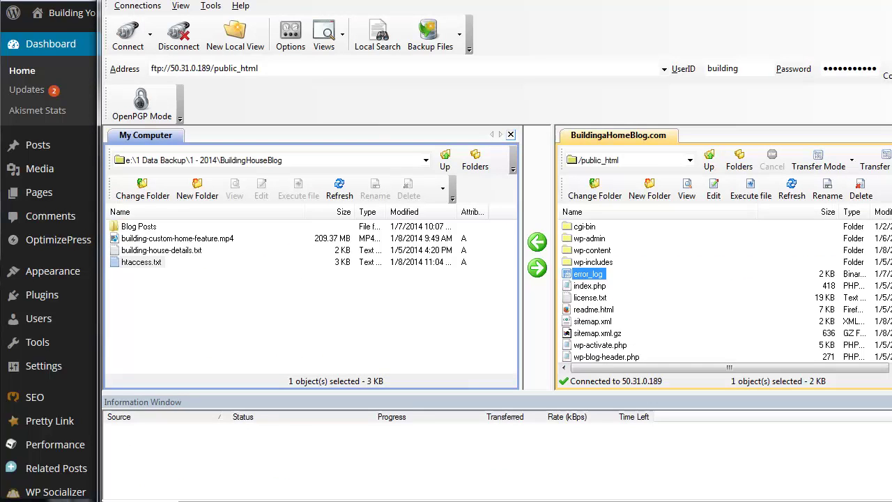
key(alt+Tab)
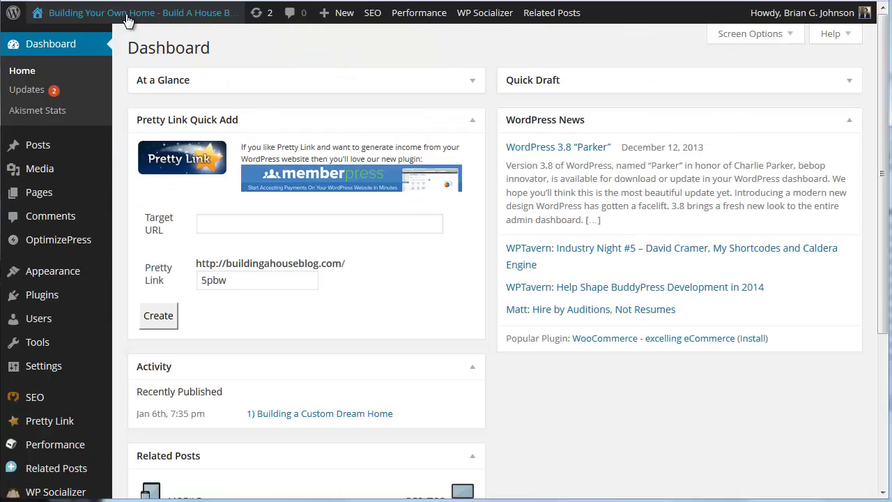
click(50, 37)
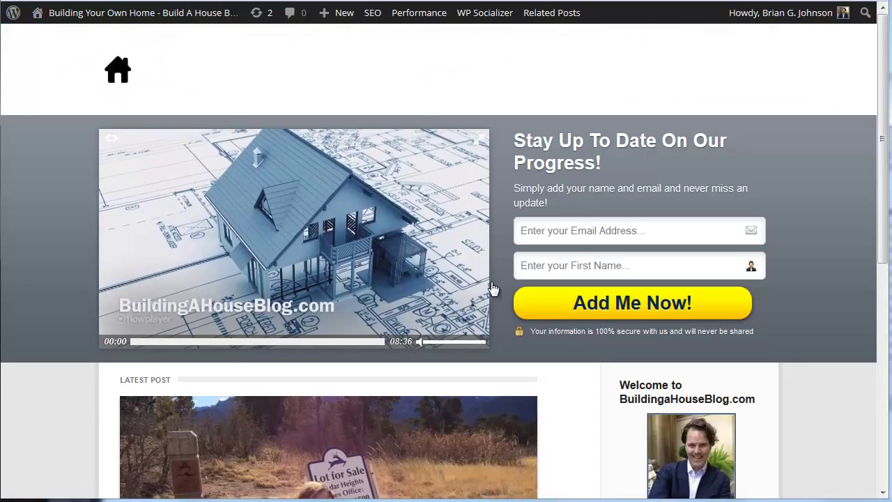
scroll(378, 374, down, 5)
scroll(634, 326, up, 5)
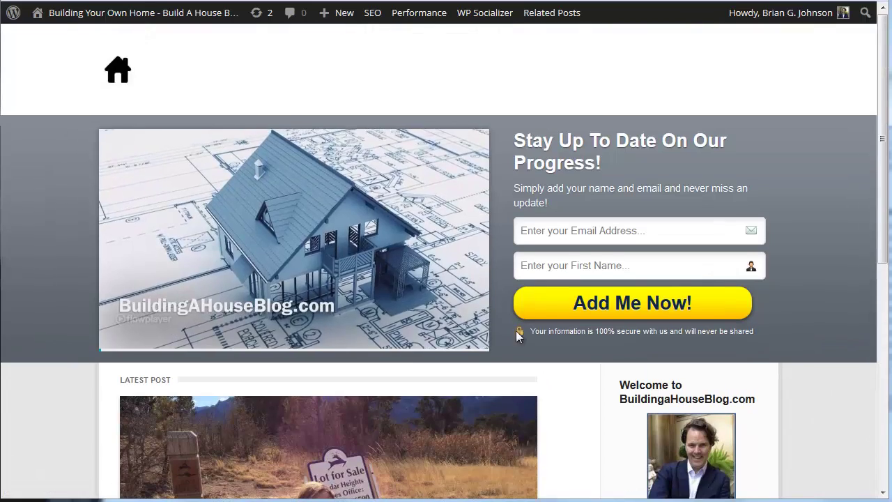
scroll(77, 395, down, 3)
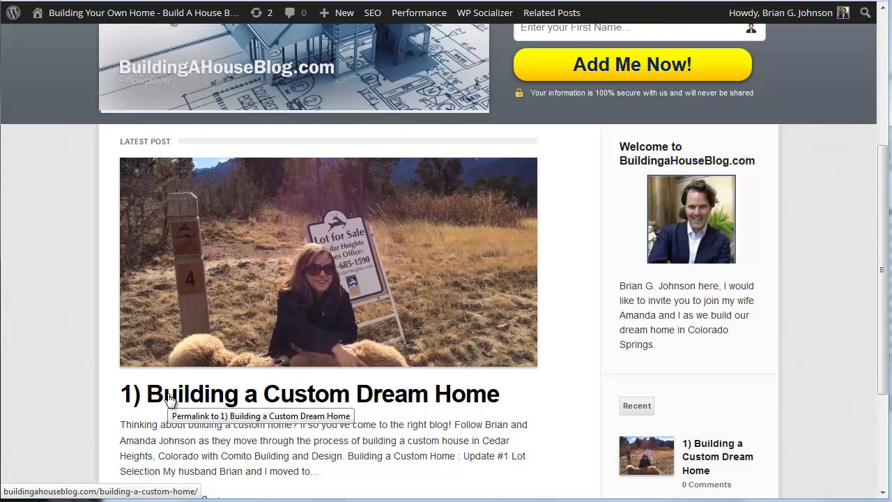
click(168, 399)
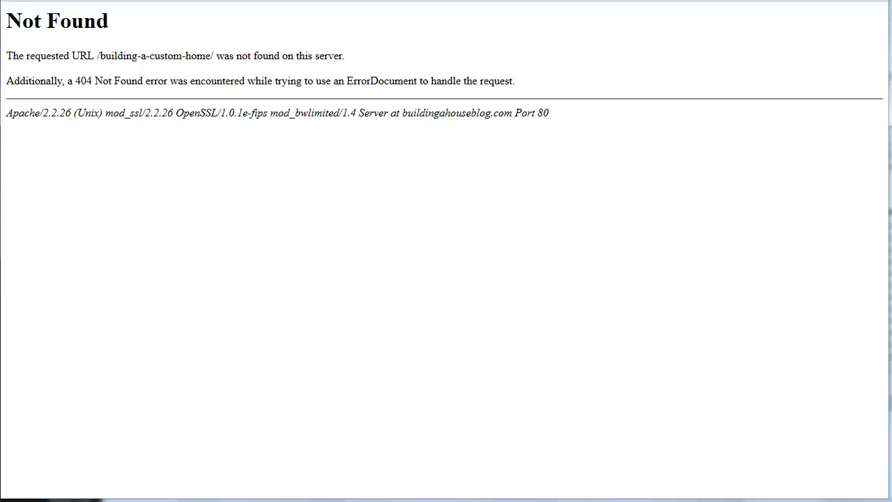
- Return to the Dashboard and re-save Settings > Permalinks with the Post name structure
key(alt+Left)
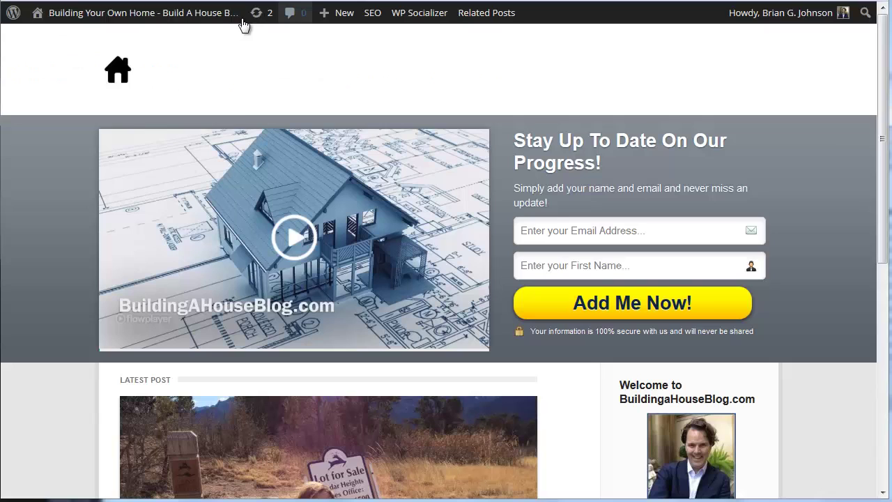
mouse_move(92, 16)
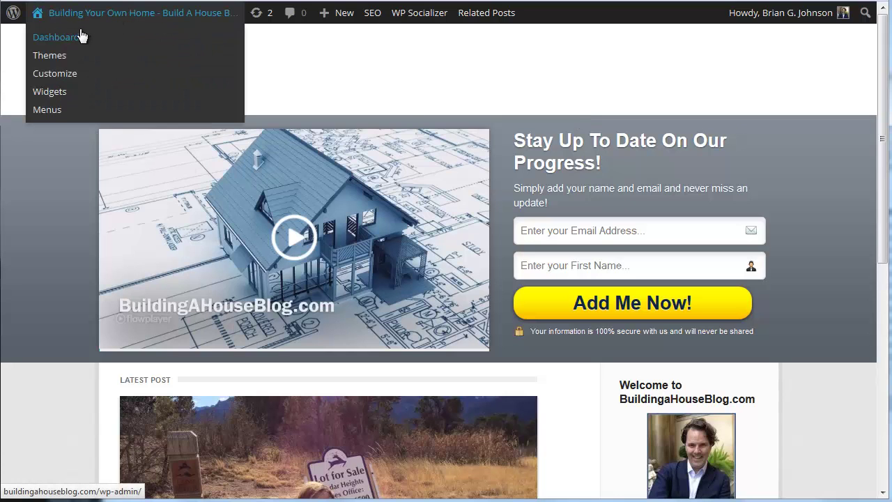
click(53, 44)
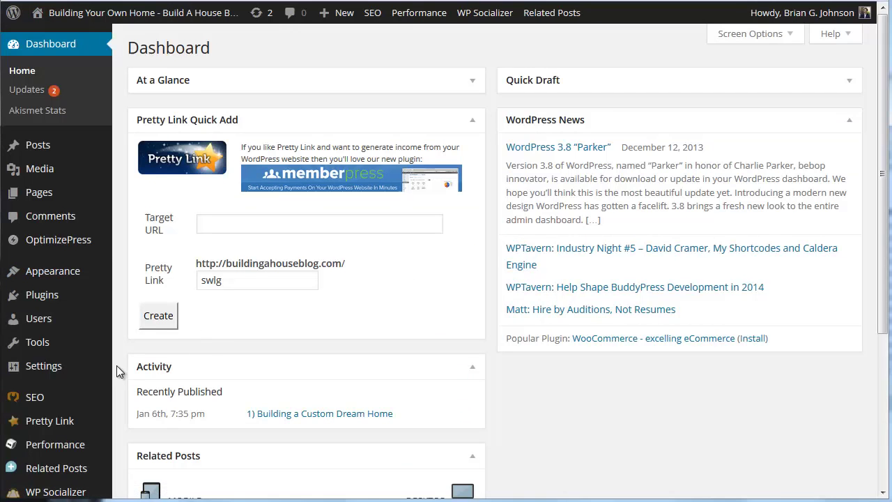
mouse_move(43, 365)
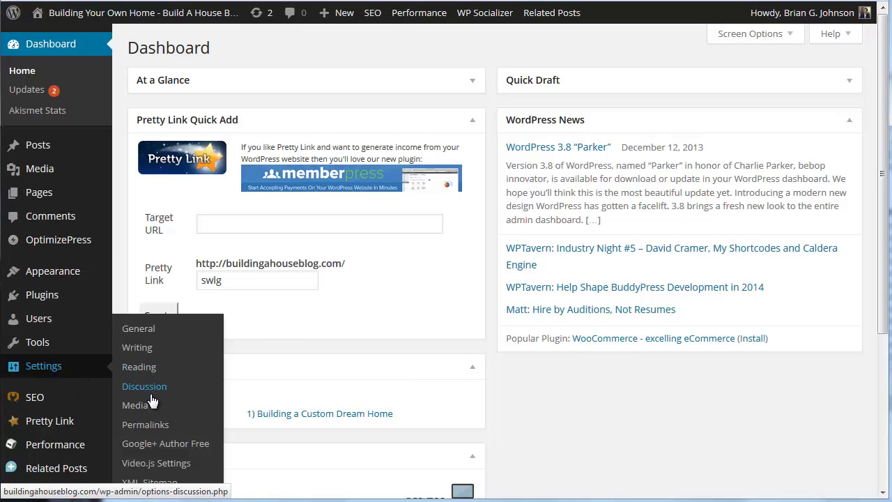
scroll(152, 401, down, 2)
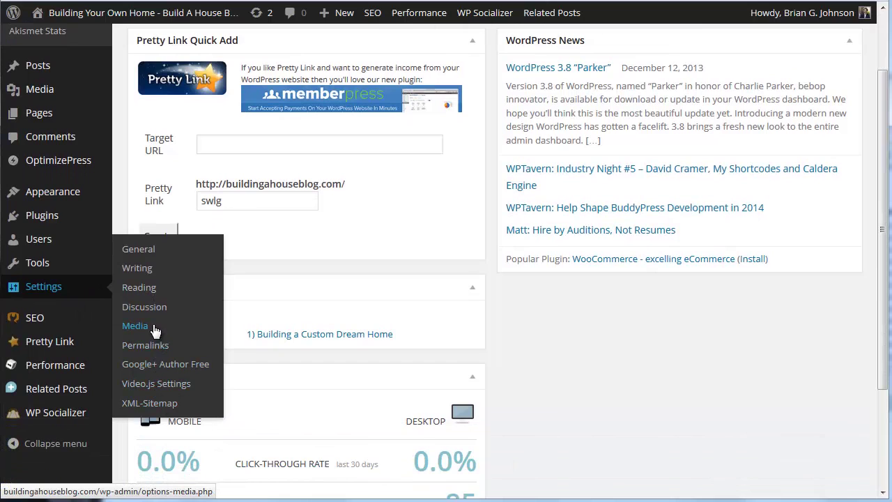
click(145, 345)
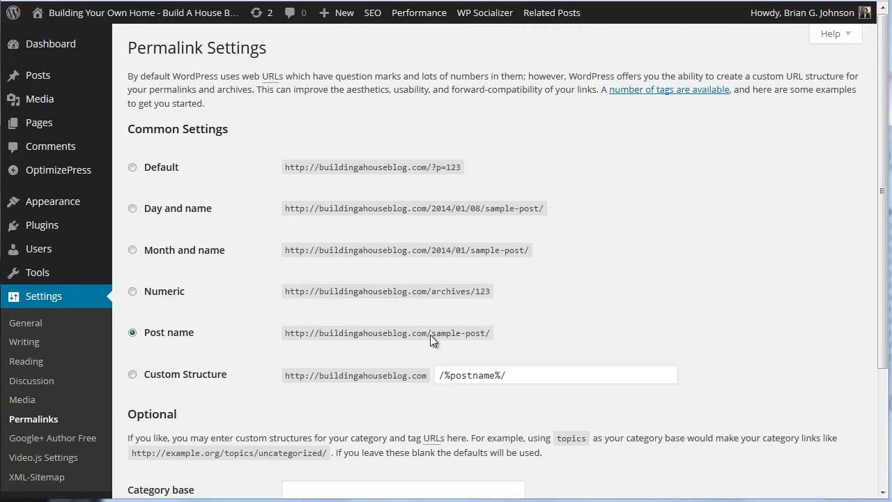
scroll(400, 340, down, 1)
scroll(400, 339, down, 3)
click(167, 425)
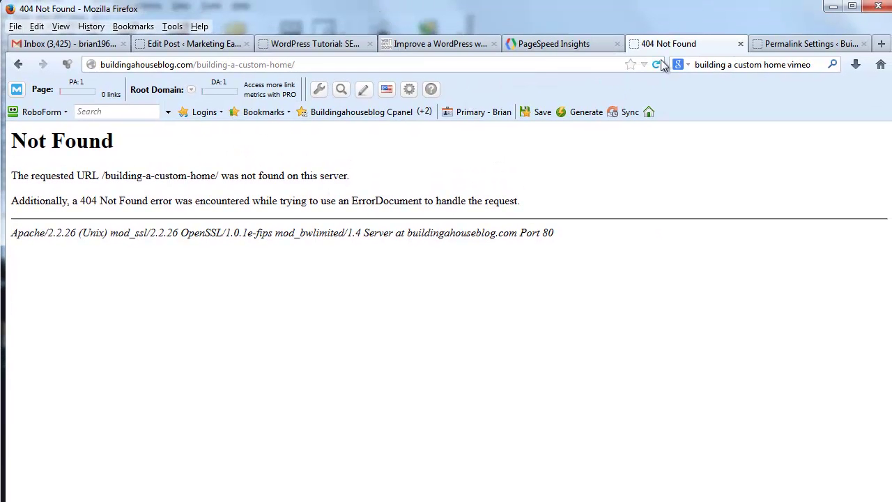
- Reload /building-a-custom-home/ so the Building a Custom Dream Home post displays instead of 404
click(657, 64)
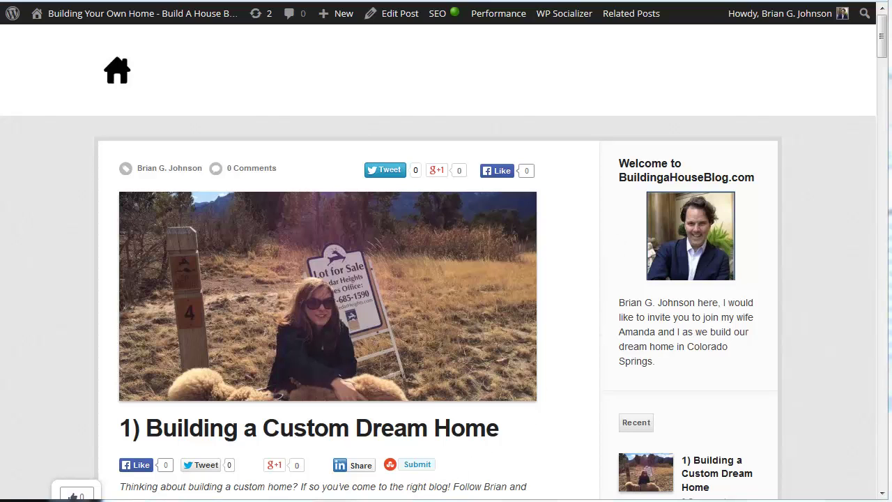
right_click(531, 501)
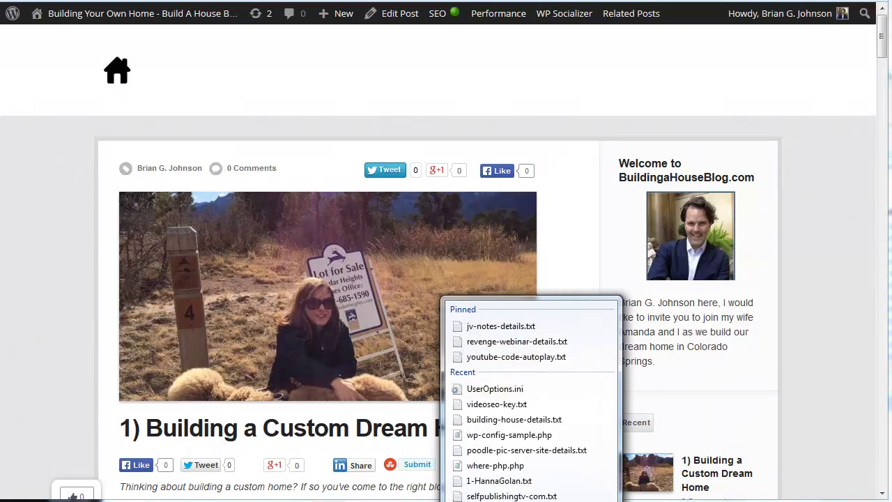
click(853, 425)
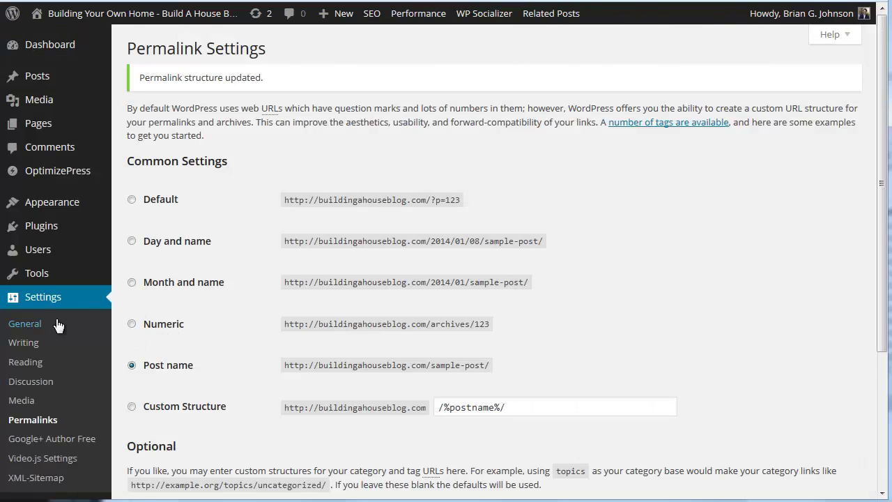
- In SEO > Edit Files, add a 'code here' placeholder line after the WordPress rules in .htaccess
scroll(58, 326, down, 3)
mouse_move(57, 330)
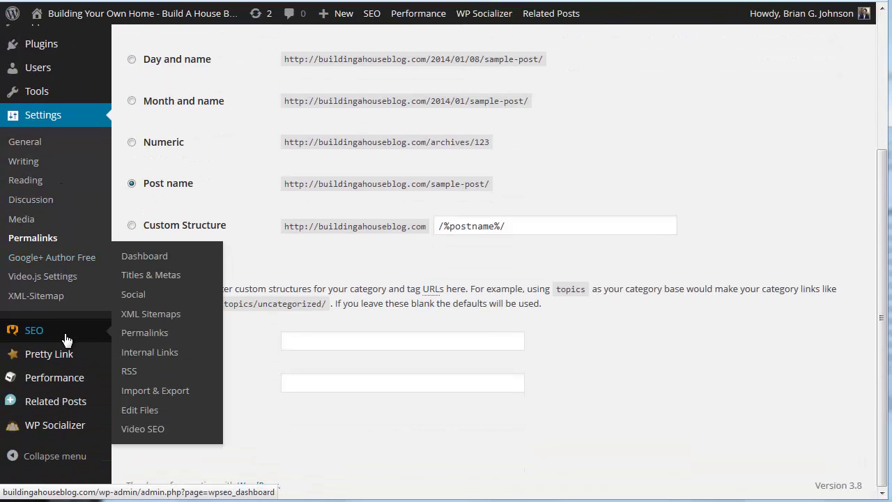
click(141, 411)
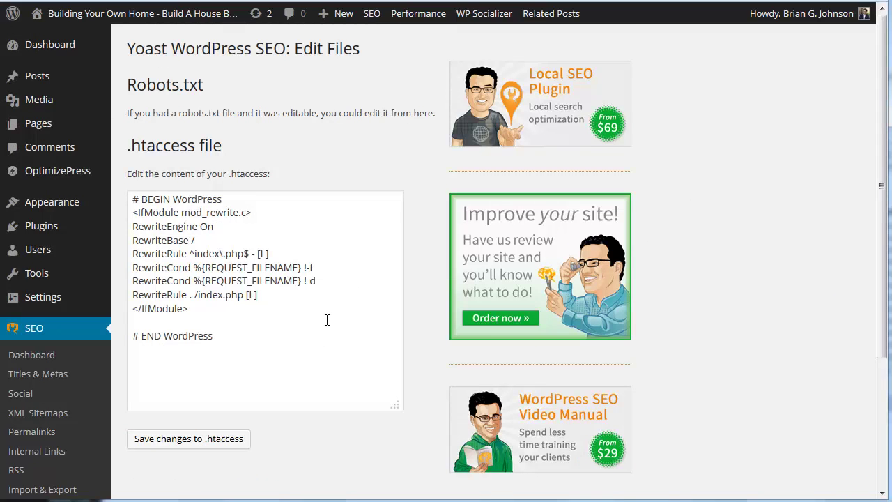
scroll(326, 319, down, 3)
scroll(329, 328, up, 3)
click(197, 310)
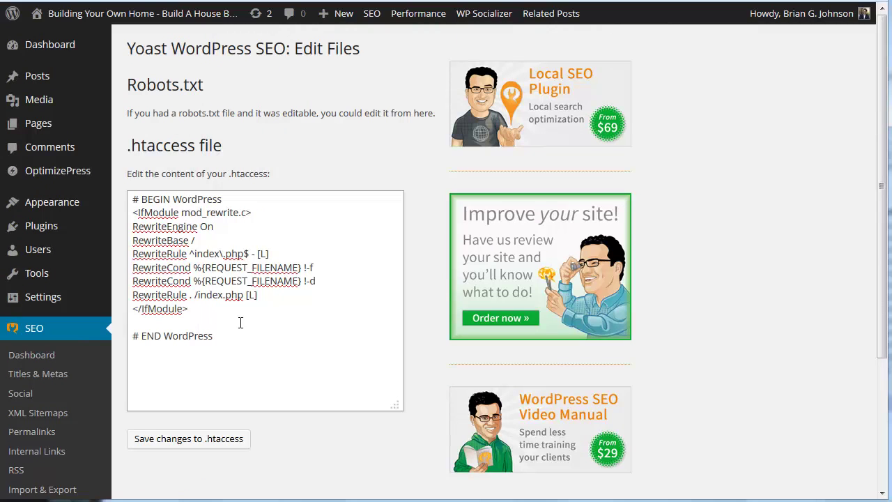
key(Return)
key(Return)
text(code)
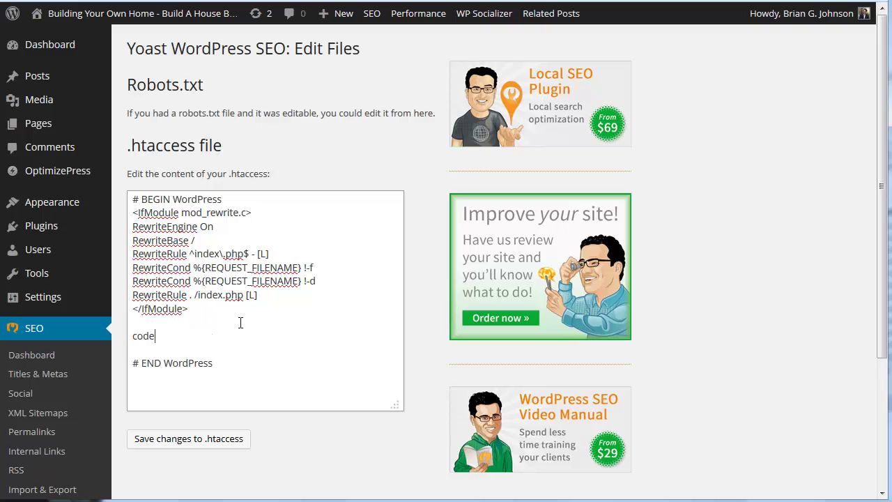
text( here)
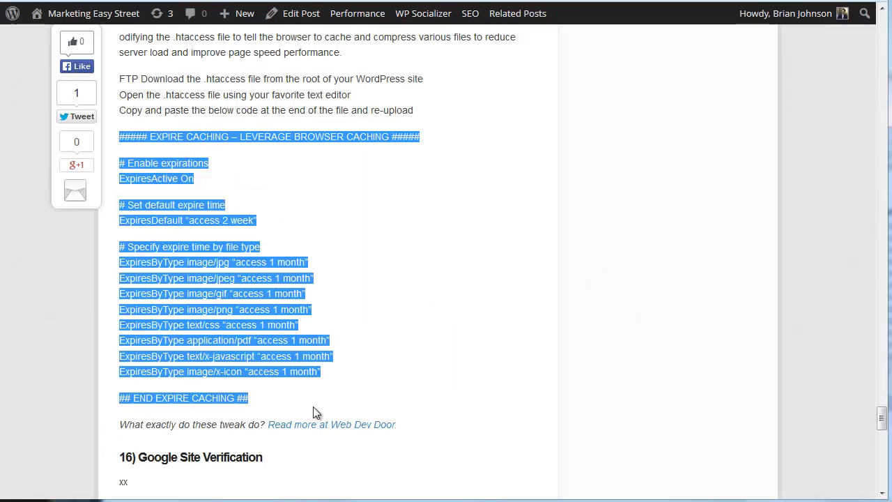
- Replace the placeholder with the tutorial's expires-caching code and save the .htaccess changes
drag(250, 397, 123, 142)
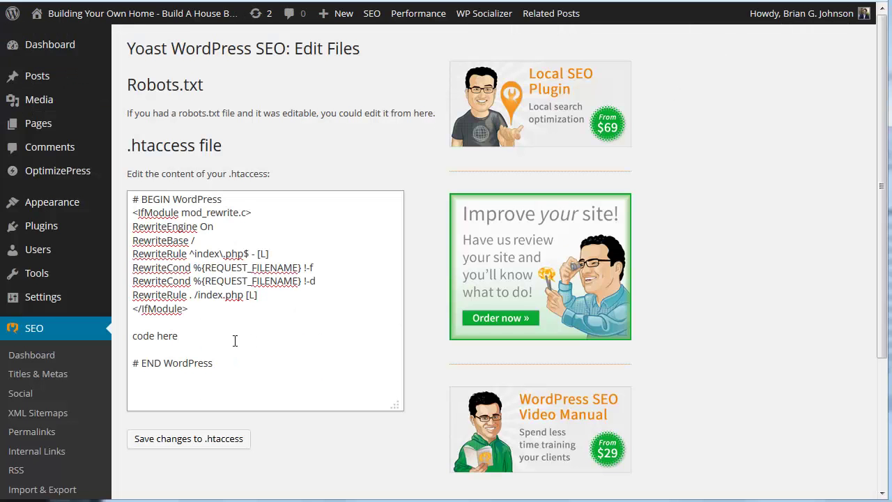
drag(196, 335, 127, 327)
key(ctrl+v)
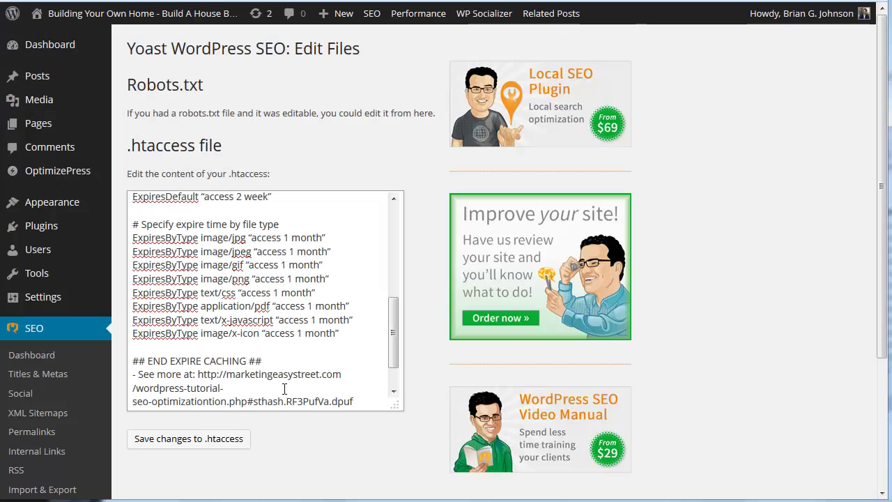
click(220, 441)
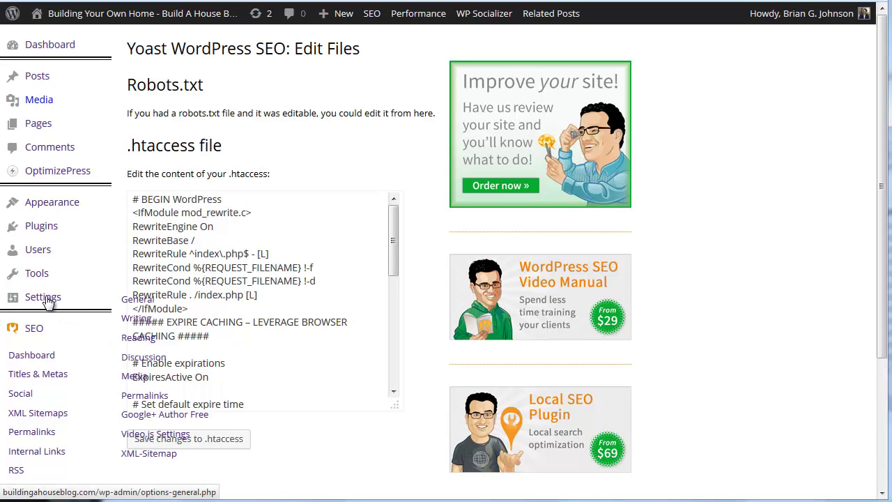
scroll(19, 367, down, 3)
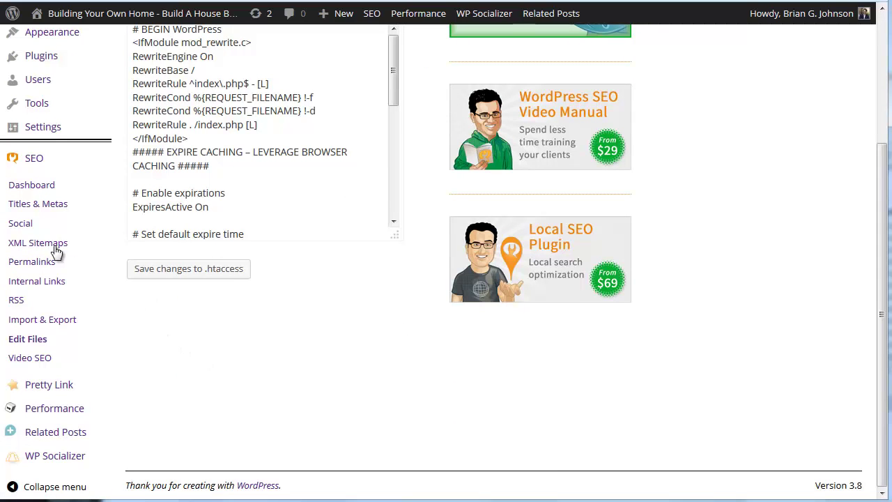
- Bring up PageSpeed Insights results for buildingahouseblog.com: 67/100 mobile, 79/100 desktop
click(31, 263)
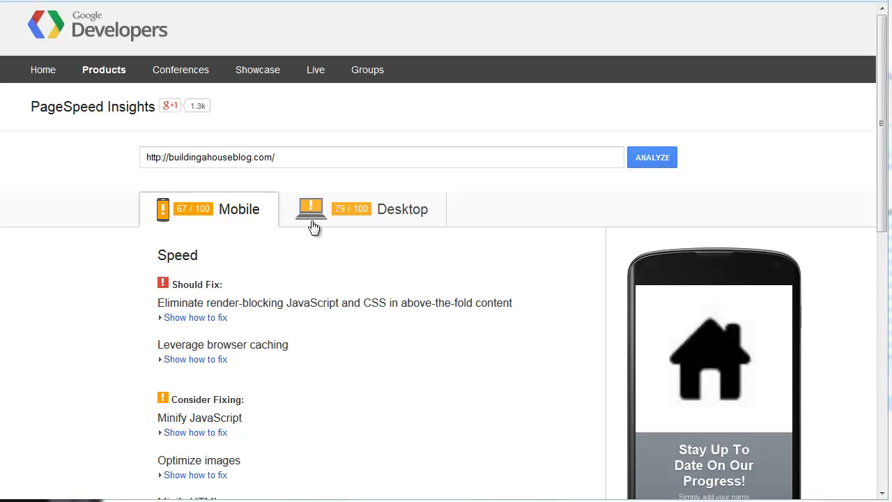
- Replace the analyzed URL with marketingeasystreet.com and run the PageSpeed analysis
drag(282, 159, 171, 166)
key(BackSpace)
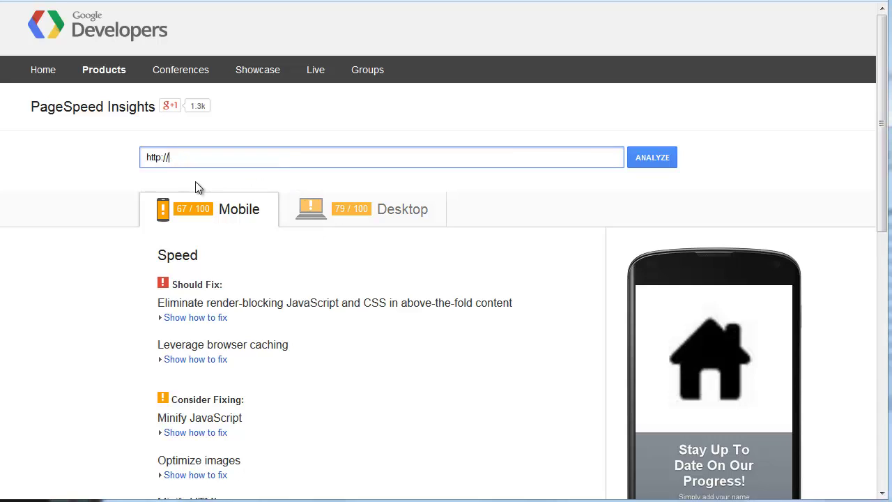
text(marketingeasystreet.com)
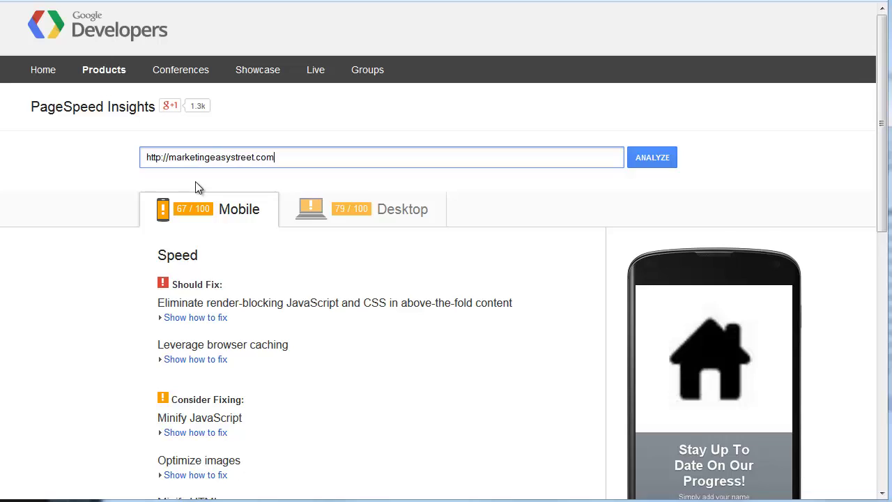
key(Return)
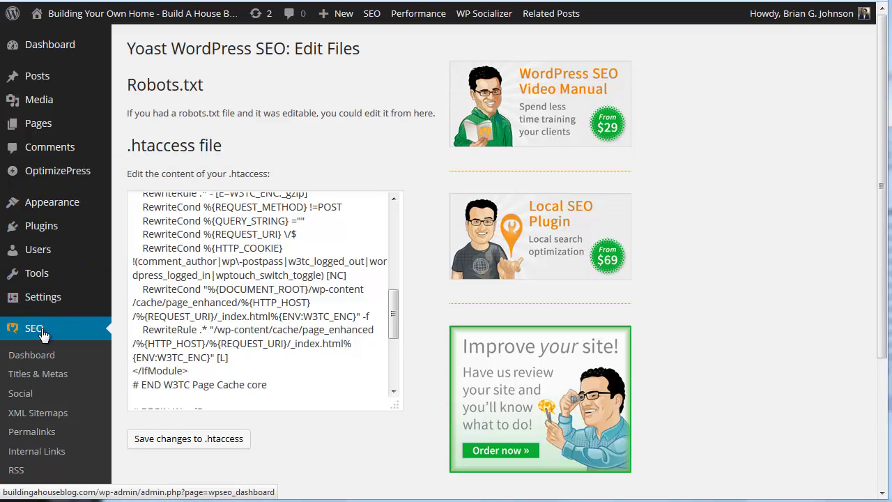
scroll(41, 335, down, 1)
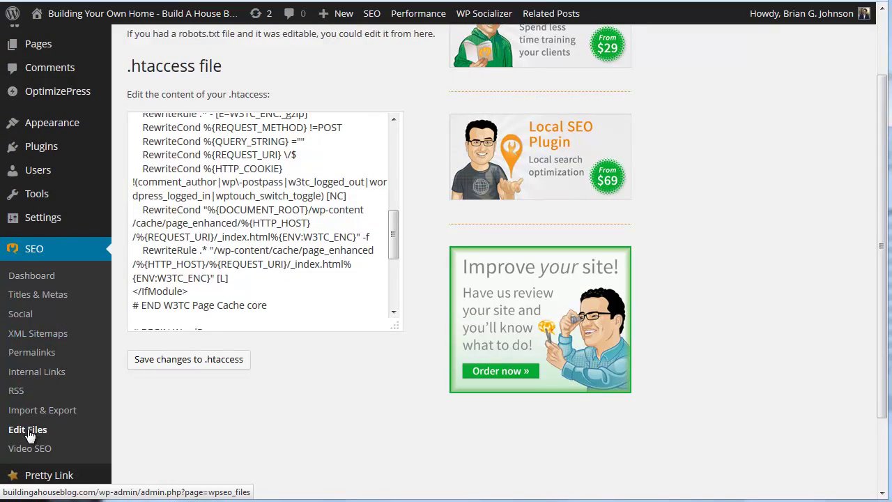
scroll(349, 383, up, 1)
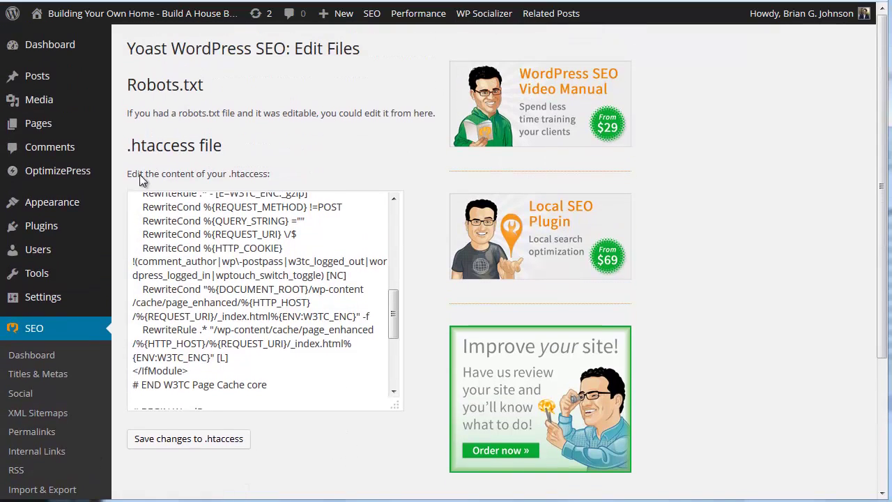
drag(394, 328, 382, 233)
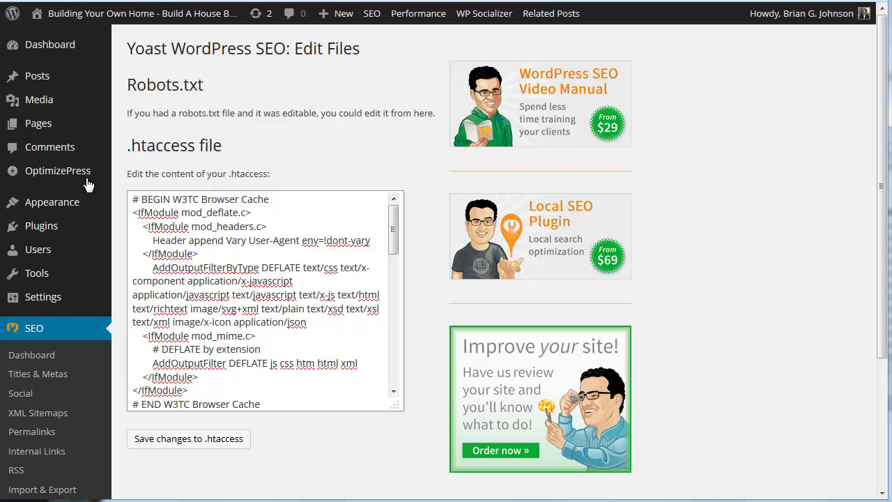
mouse_move(49, 232)
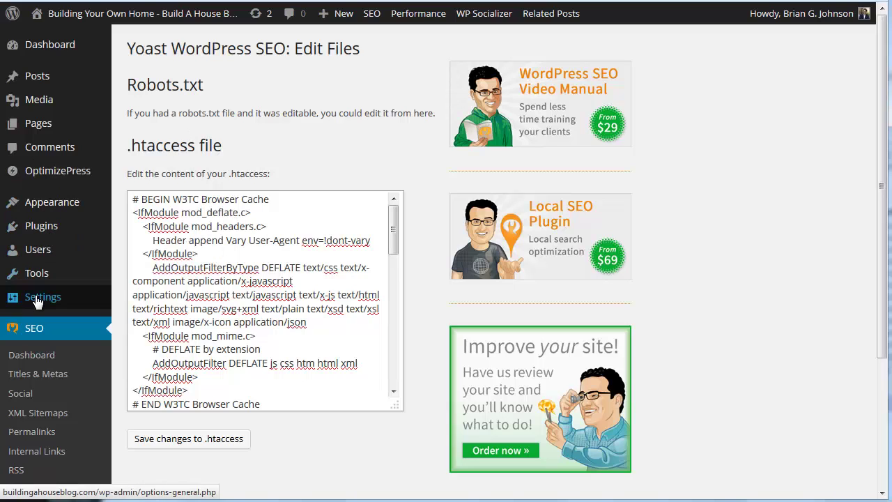
mouse_move(45, 295)
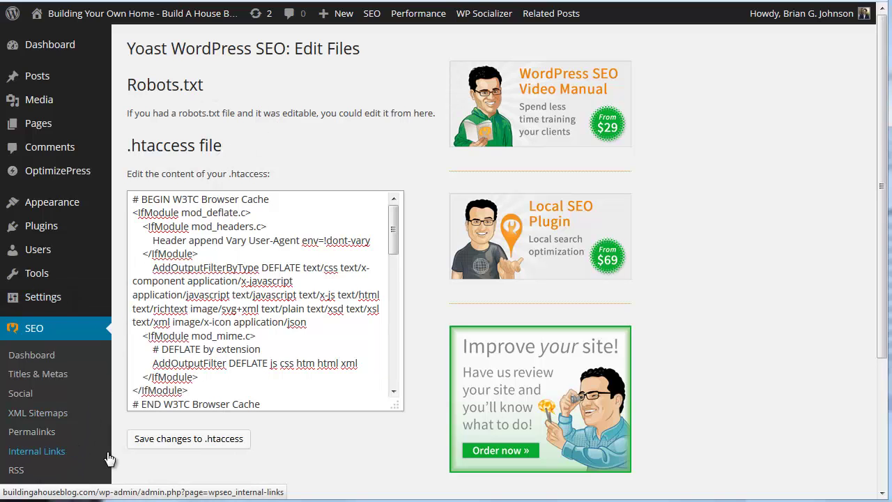
scroll(363, 456, down, 1)
scroll(363, 451, down, 3)
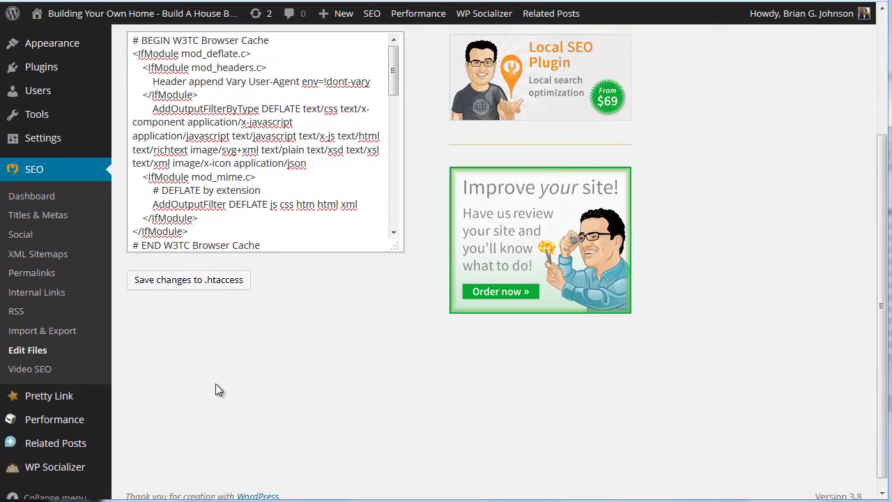
scroll(216, 384, down, 1)
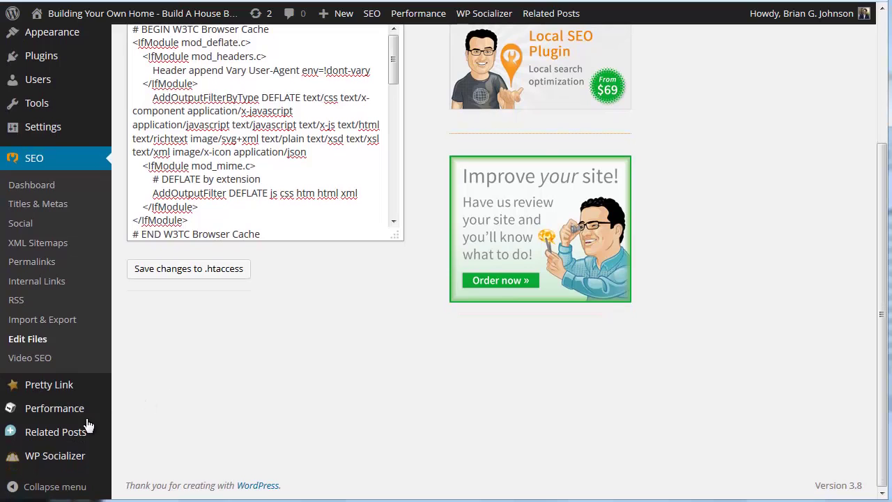
- Open the W3 Total Cache Performance dashboard and empty all caches
mouse_move(59, 417)
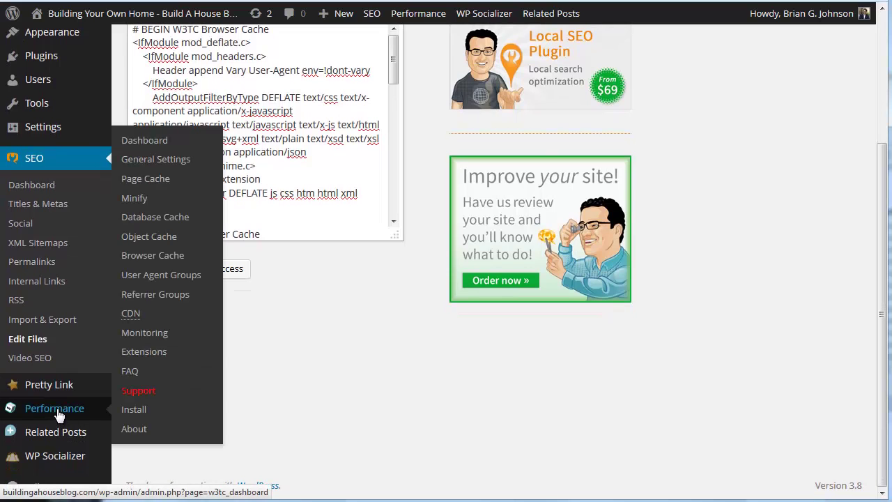
click(59, 417)
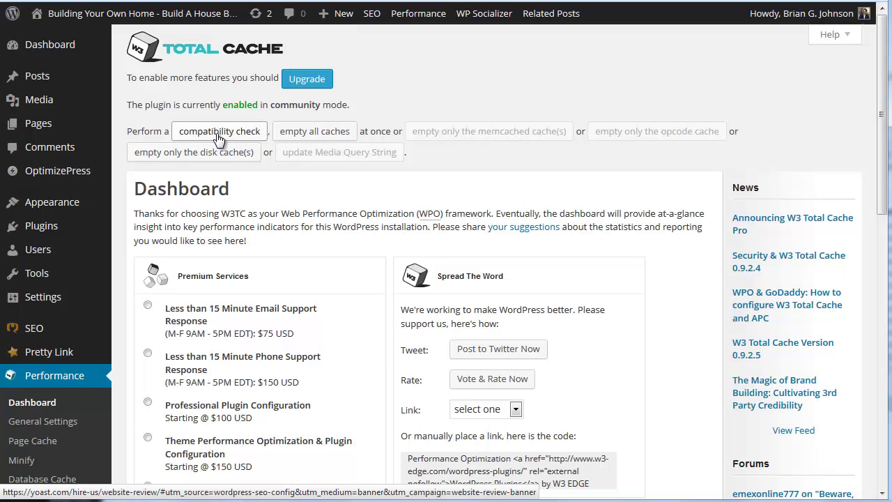
click(311, 134)
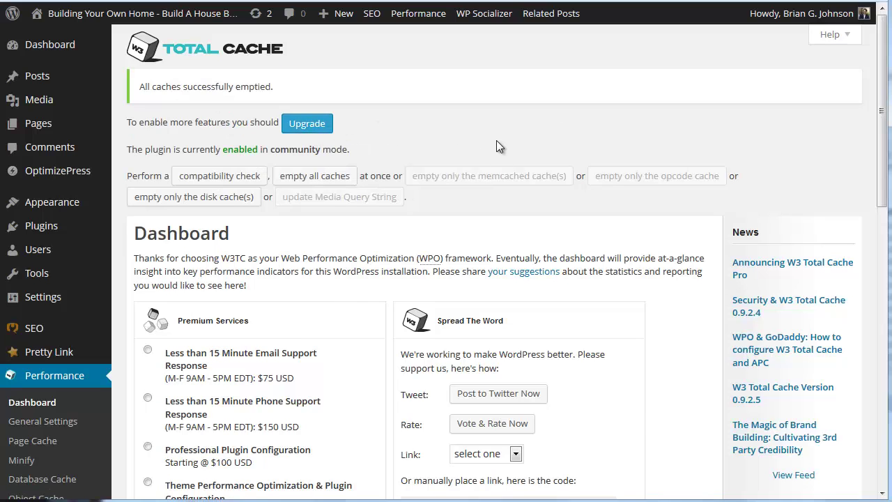
scroll(279, 253, down, 2)
mouse_move(40, 180)
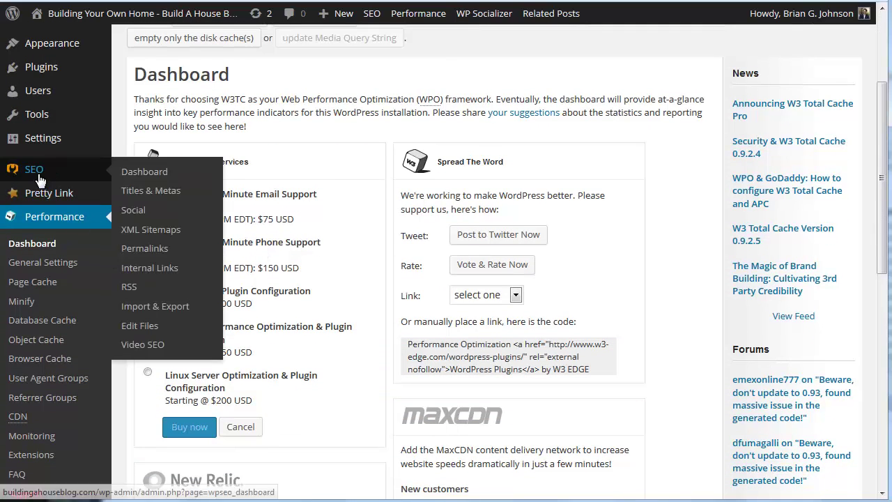
- In SEO > Edit Files, review the .htaccess rules and save the file unchanged
click(140, 328)
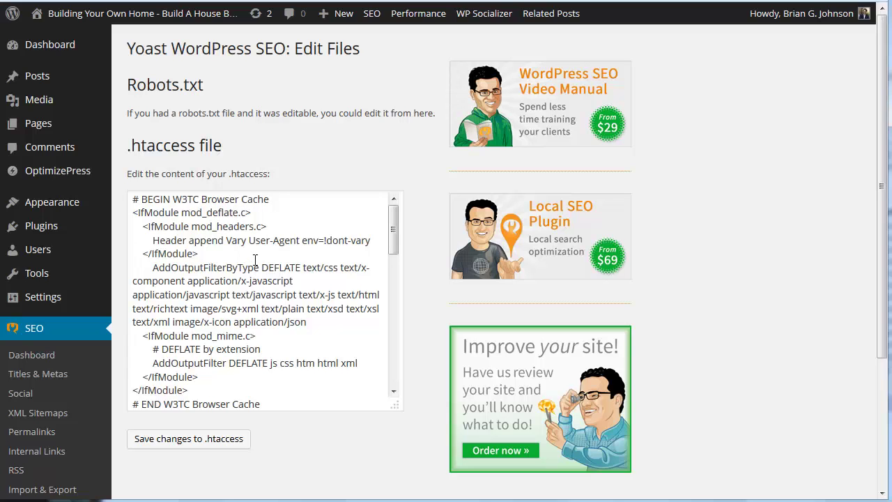
scroll(255, 261, down, 5)
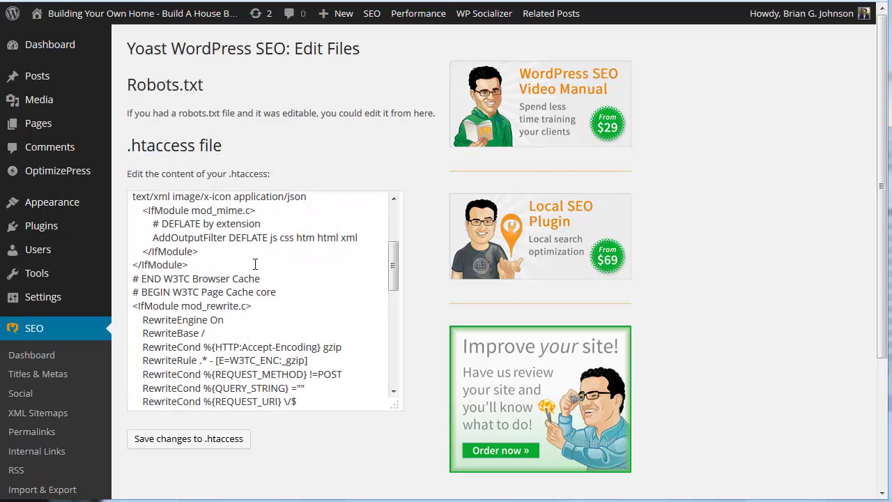
scroll(255, 264, down, 3)
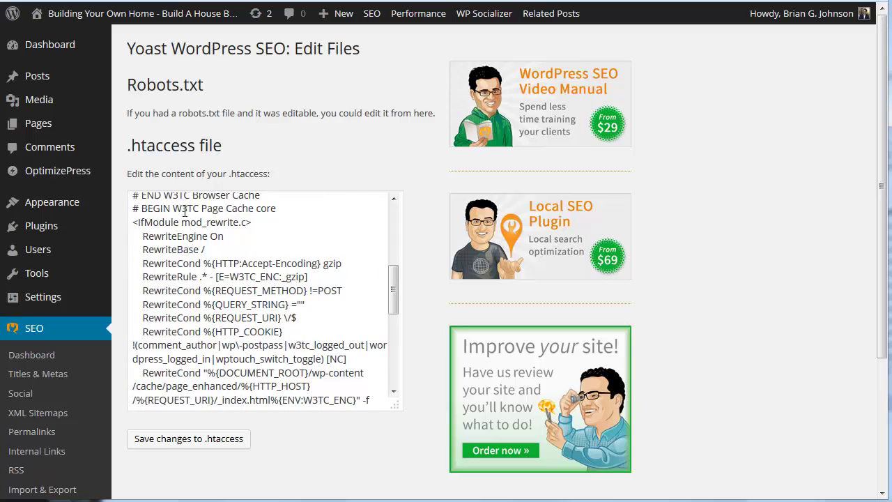
scroll(238, 253, down, 3)
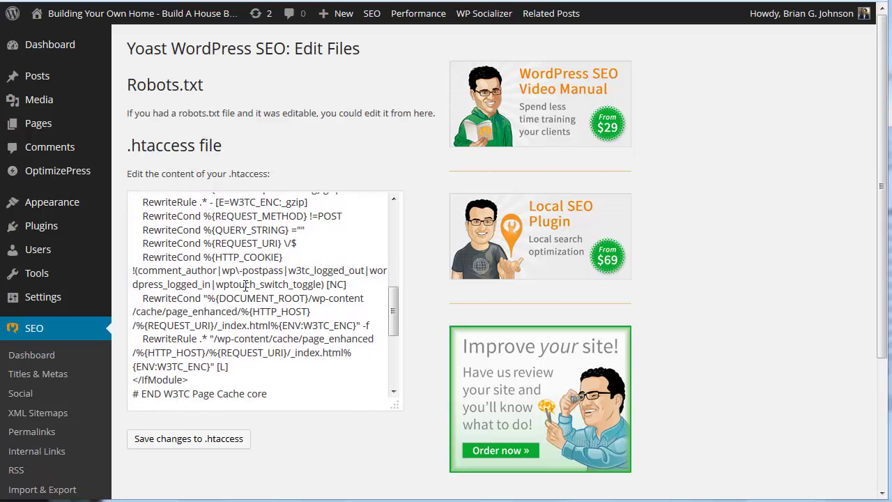
scroll(246, 285, down, 3)
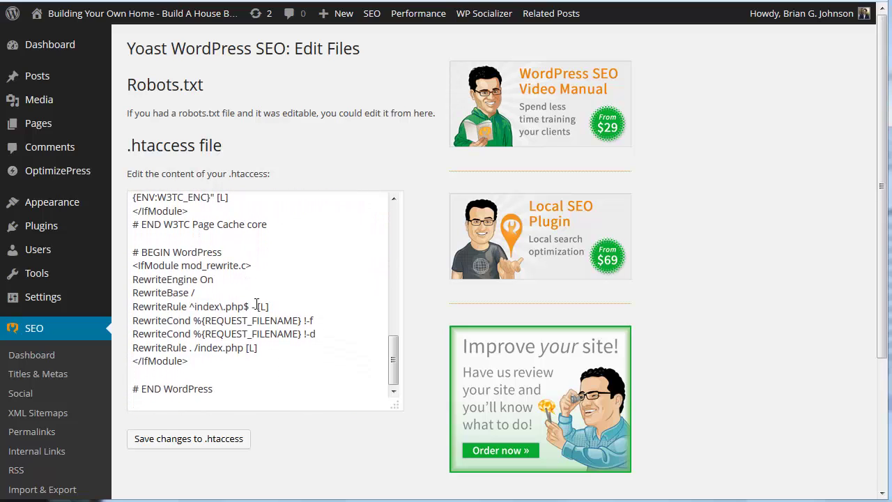
click(216, 443)
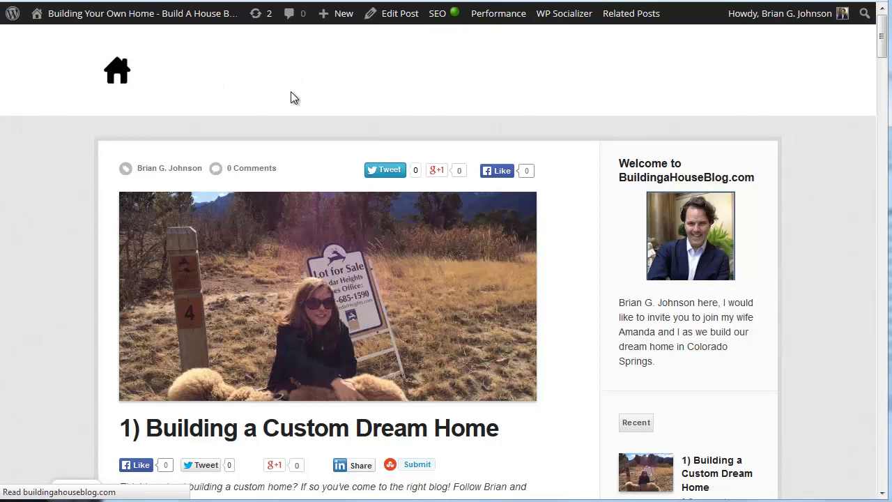
- Browse the Building A Home category, the Custom Dream Home post and its archive, ending on the home page
scroll(96, 221, down, 5)
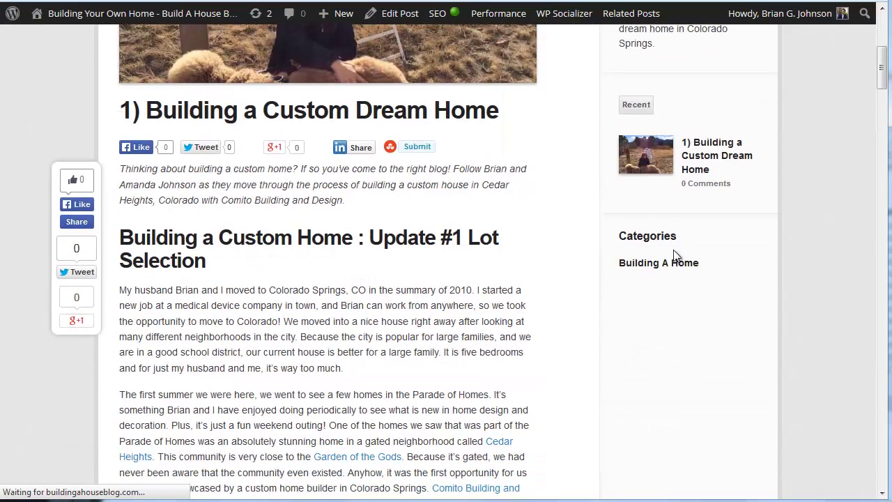
click(677, 264)
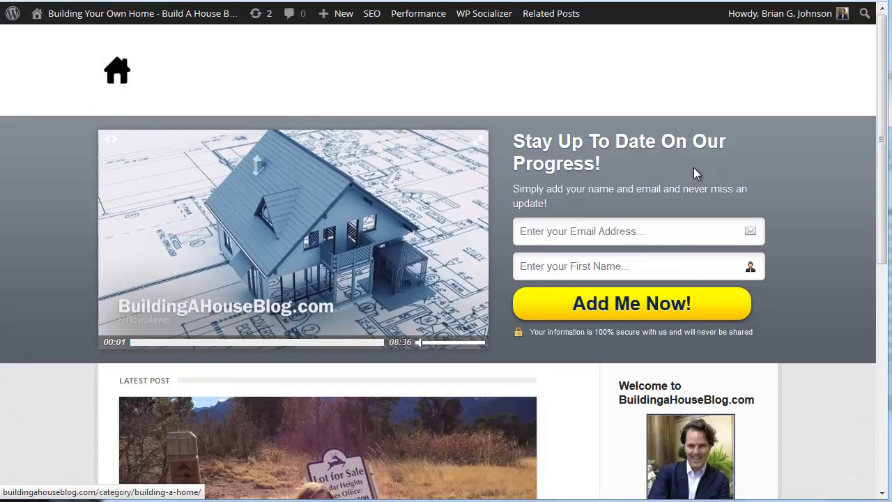
mouse_move(348, 175)
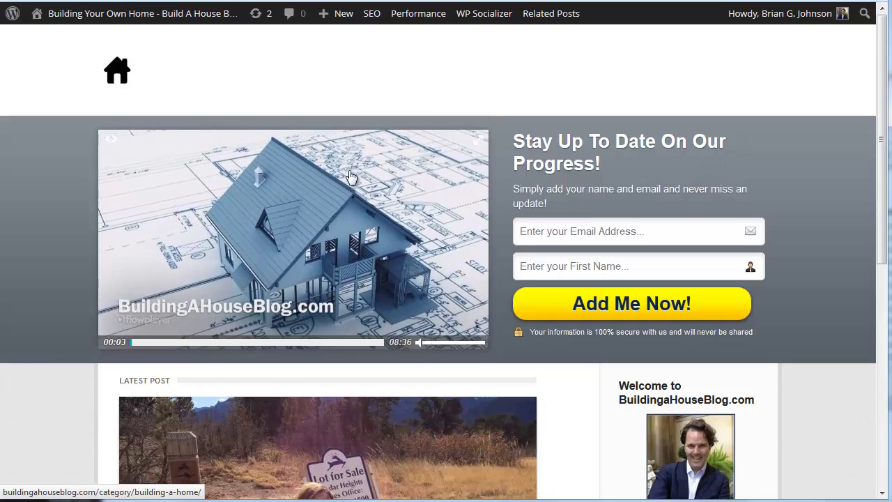
scroll(417, 238, down, 6)
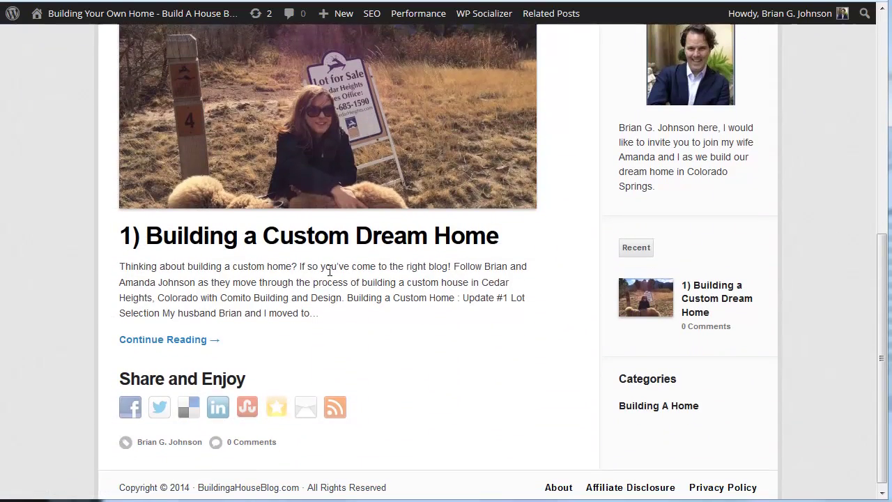
click(334, 237)
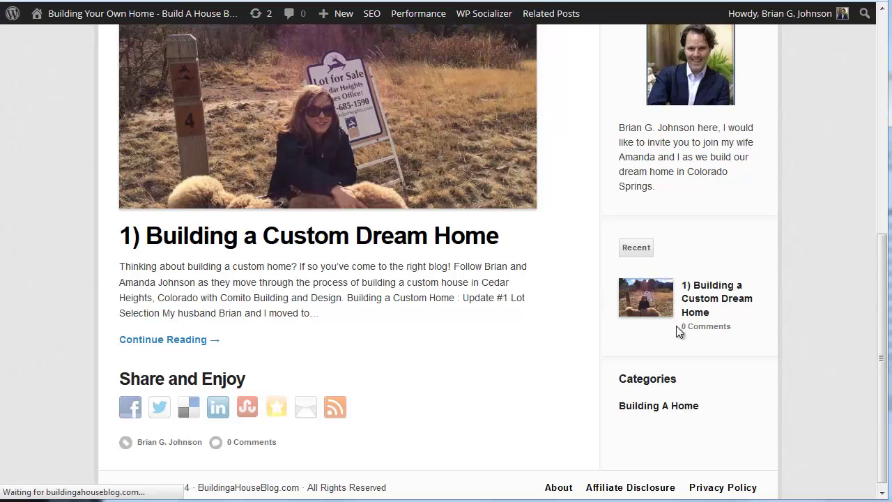
click(704, 309)
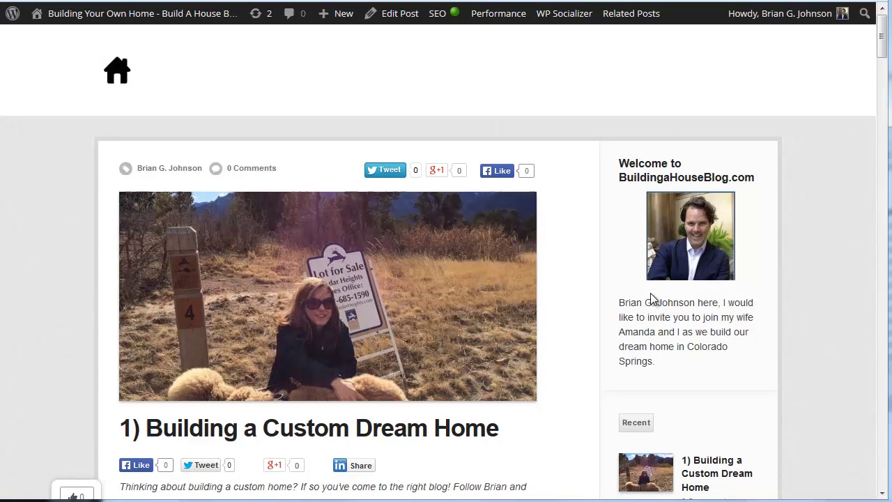
scroll(666, 250, down, 5)
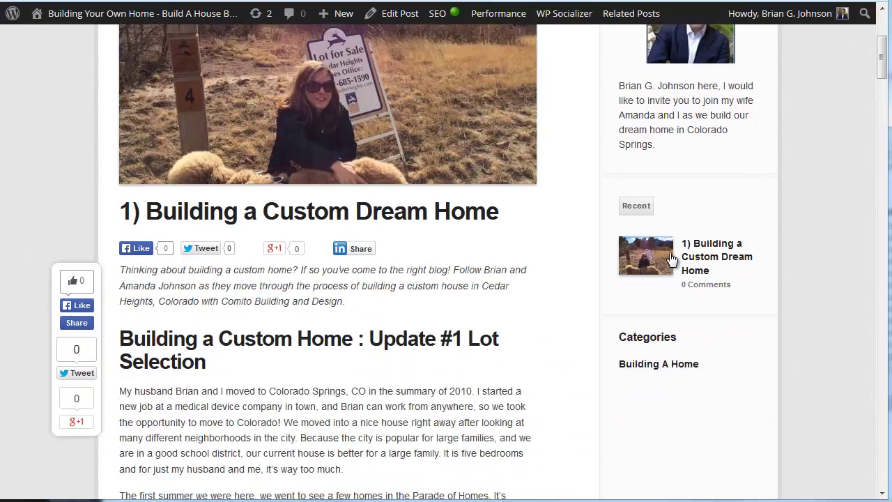
click(665, 266)
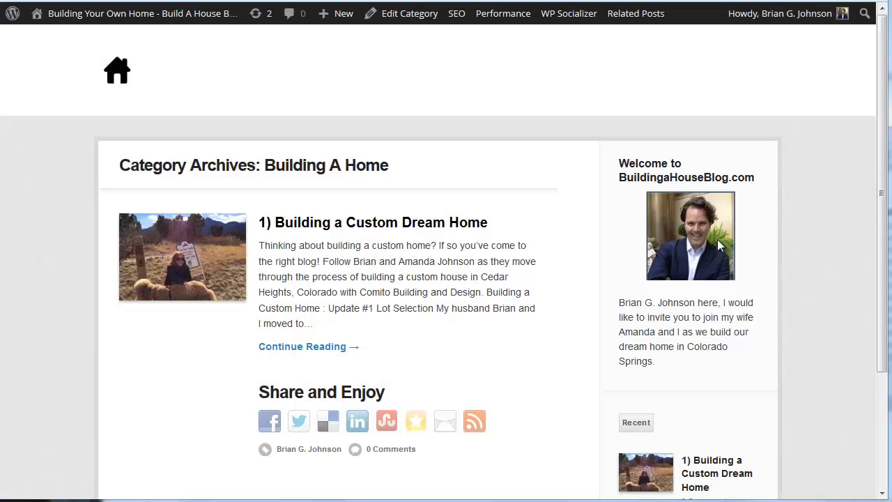
click(116, 73)
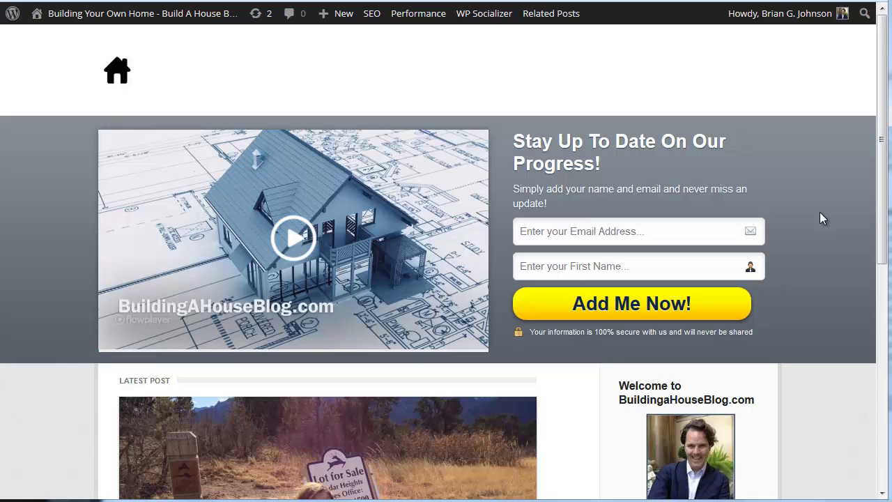
- Return to the Marketing Easy Street tutorial post at its Google Site Verification section
key(alt+Tab)
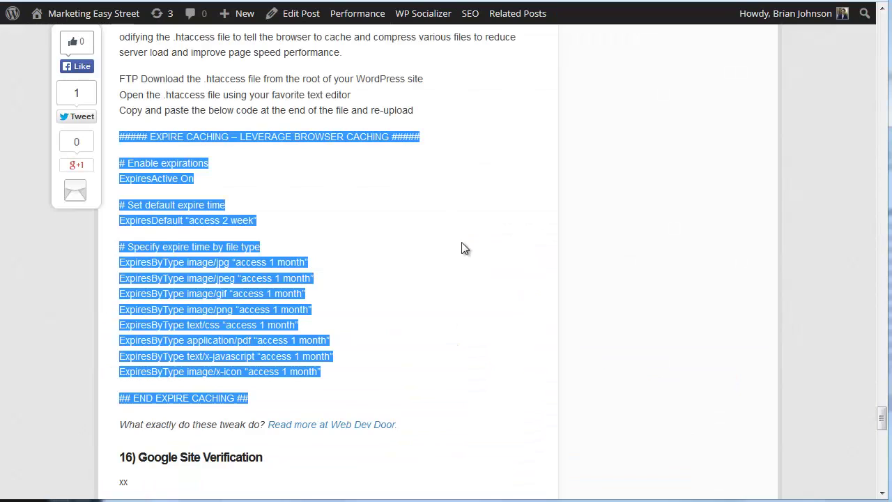
scroll(481, 265, down, 3)
click(491, 272)
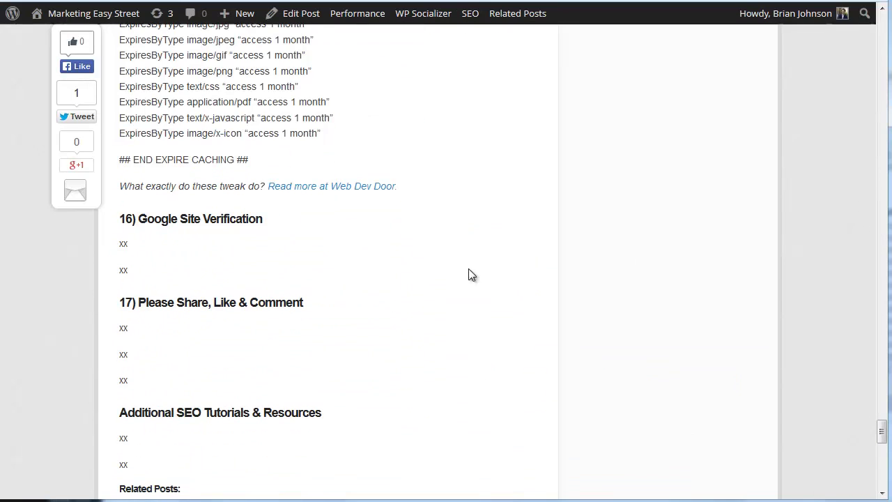